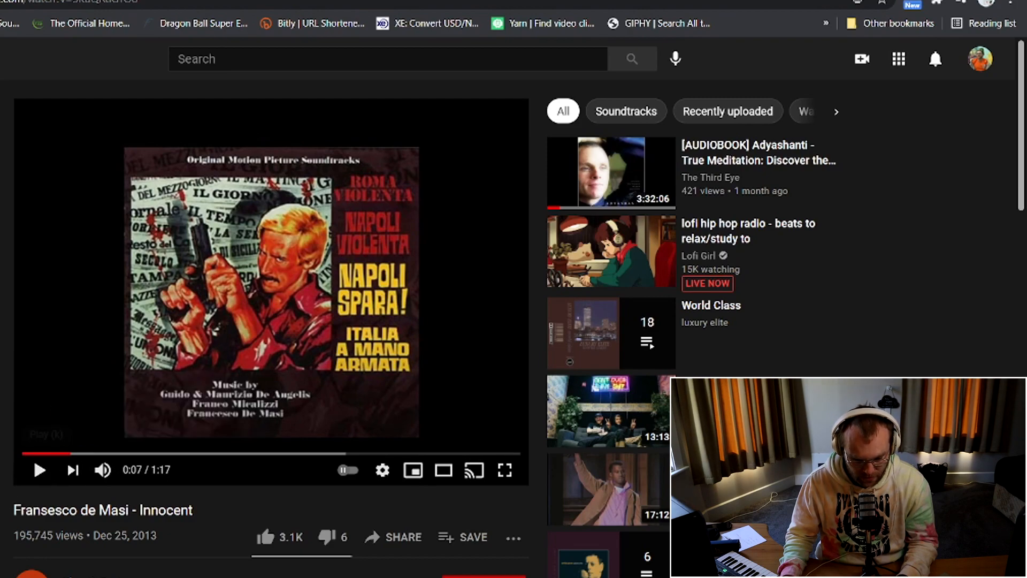
- Play the opening seconds of the "Fransesco de Masi - Innocent" video and pause it
{"action": "left_click", "coordinate": [24, 454]}
{"action": "left_click", "coordinate": [39, 470]}
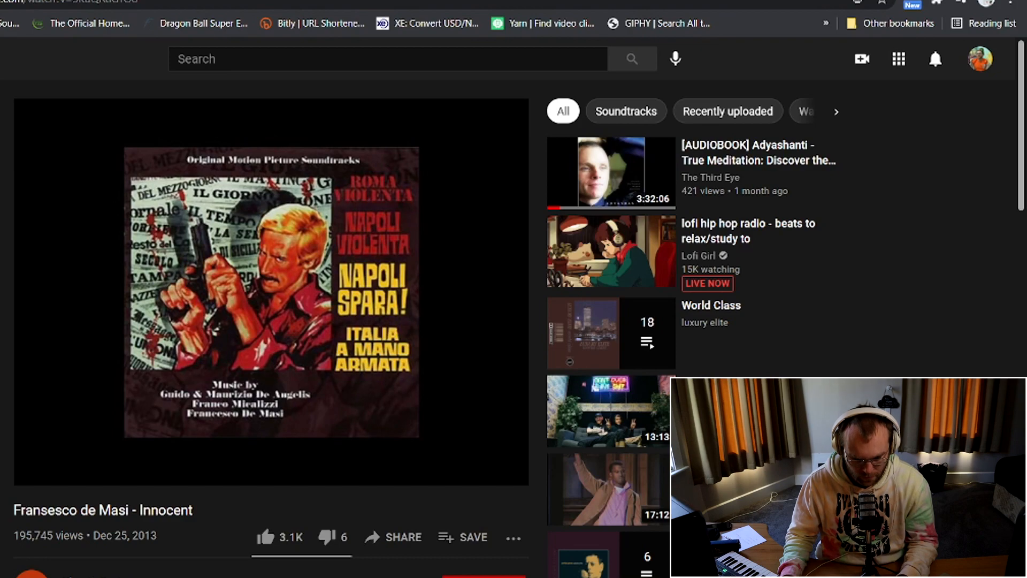
{"action": "left_click", "coordinate": [38, 470]}
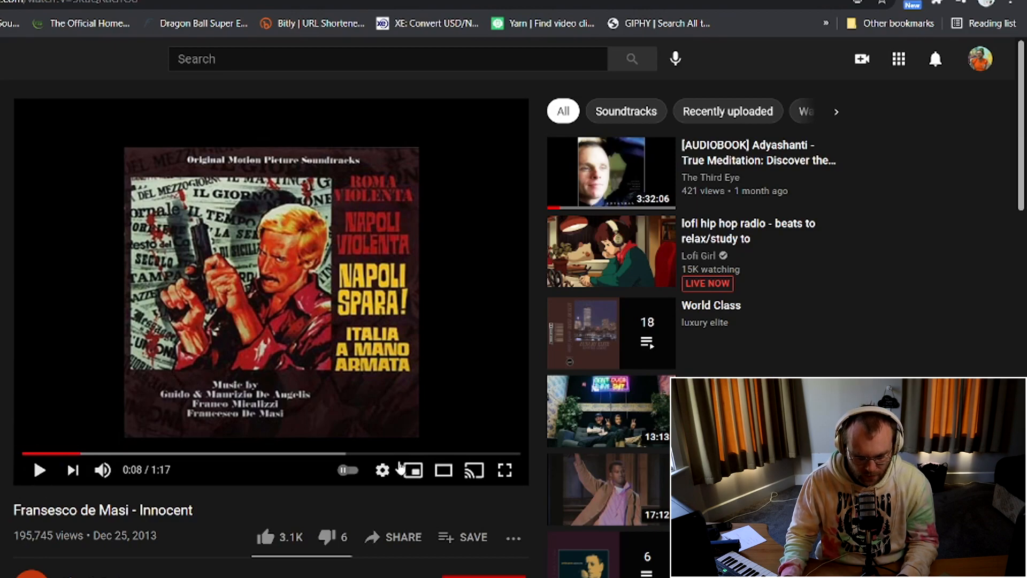
- Switch to FL Studio, open the underlay channel's Serato Sample and examine the cue markers at the start of the waveform
{"action": "left_click", "coordinate": [398, 577]}
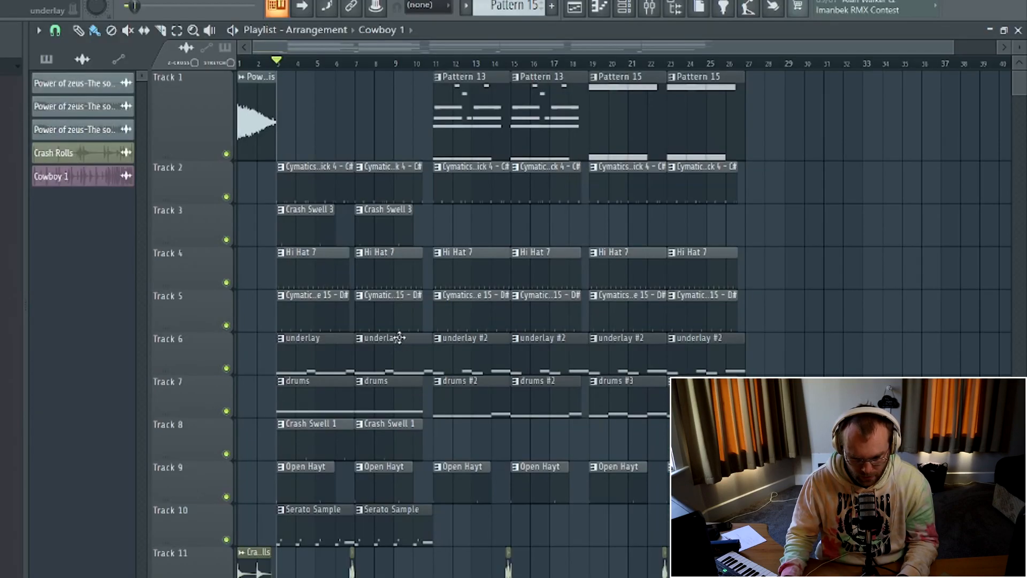
{"action": "scroll", "coordinate": [419, 110], "scroll_direction": "up", "scroll_amount": 4}
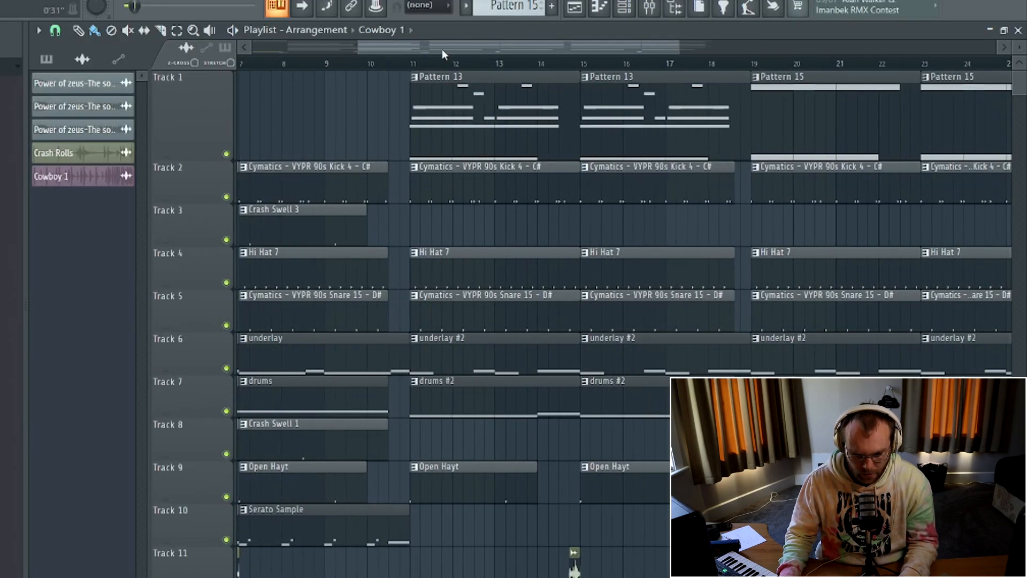
{"action": "left_click", "coordinate": [624, 7]}
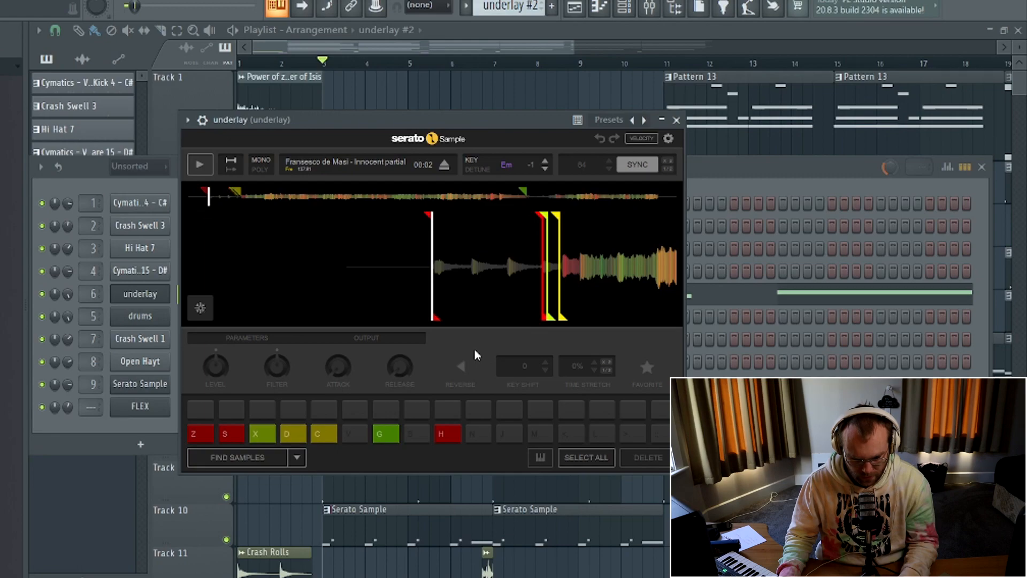
{"action": "left_click", "coordinate": [546, 167]}
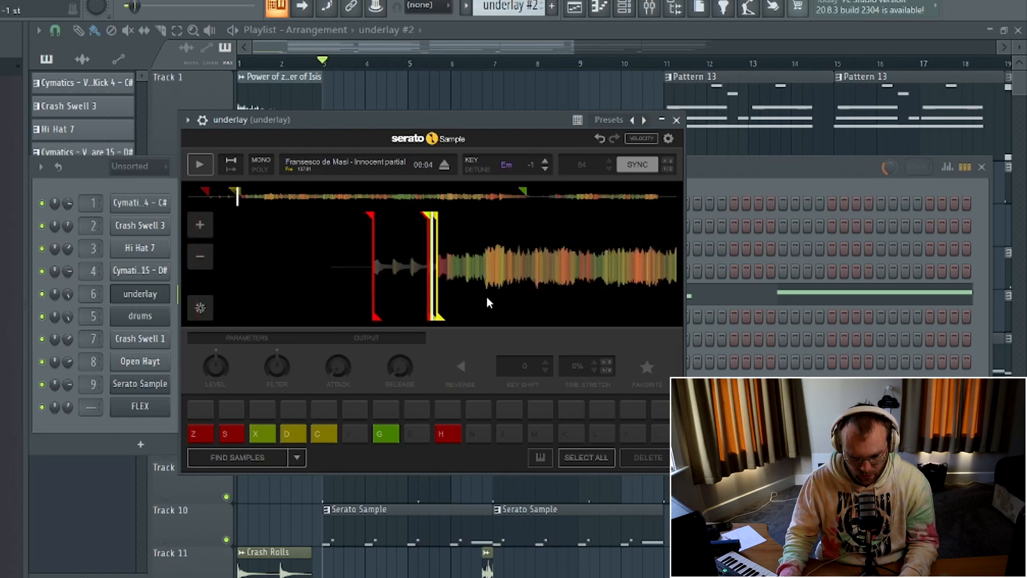
{"action": "scroll", "coordinate": [488, 302], "scroll_direction": "up", "scroll_amount": 5}
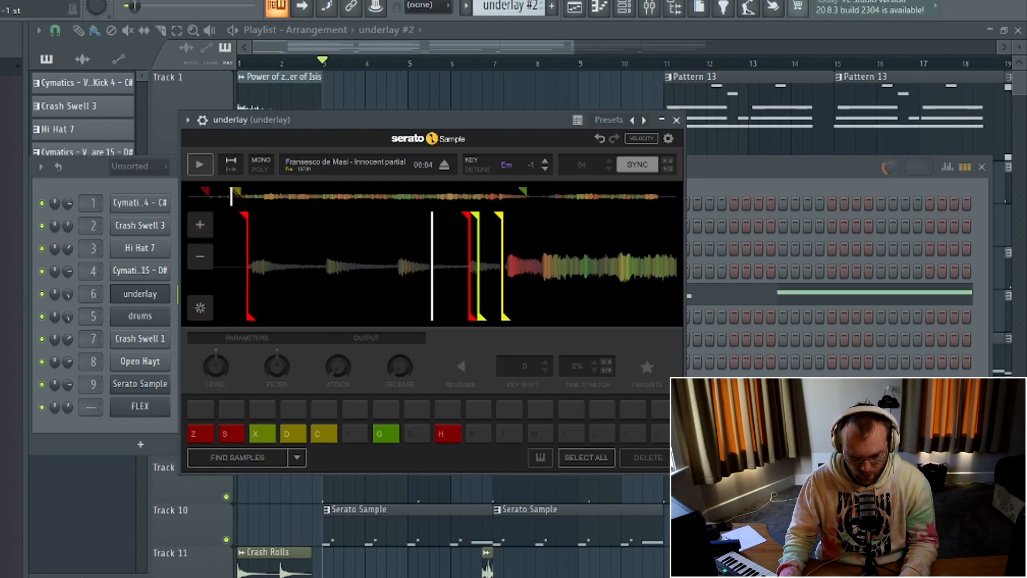
{"action": "scroll", "coordinate": [511, 299], "scroll_direction": "down", "scroll_amount": 2}
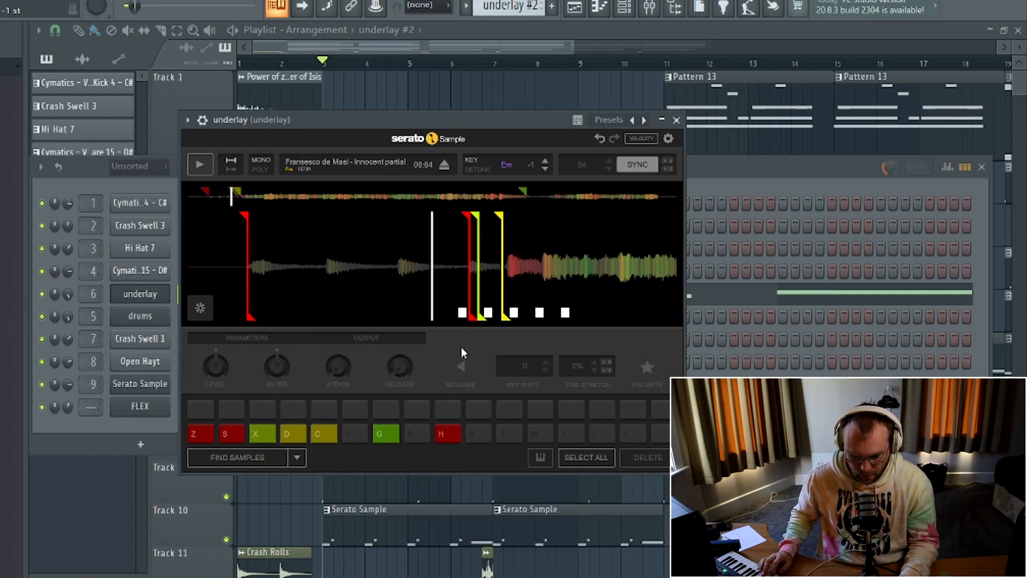
- Audition the underlay sampler's first pad, the chop at the beginning of the sample
{"action": "key", "text": "comma"}
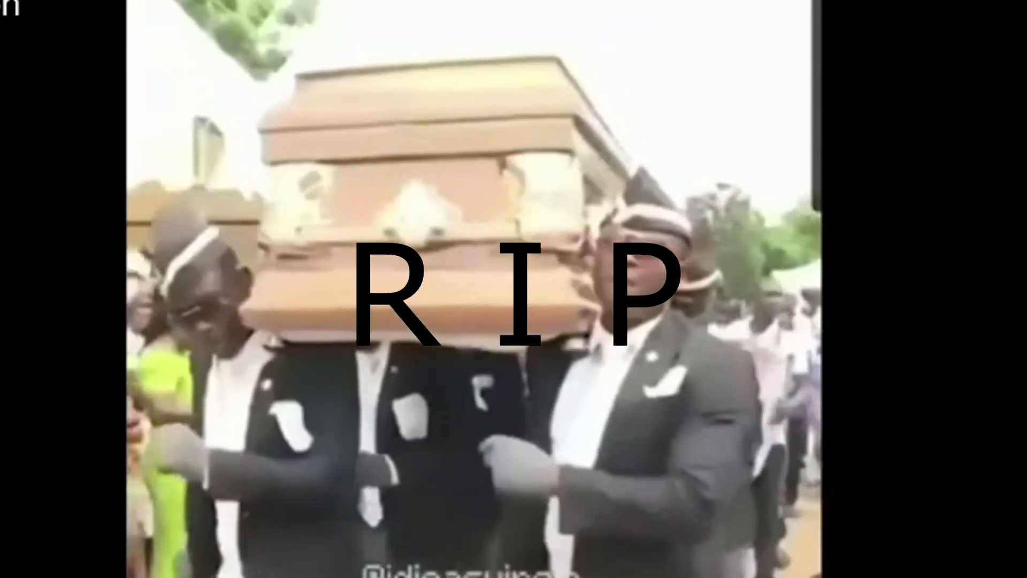
{"action": "key", "text": "ctrl+z"}
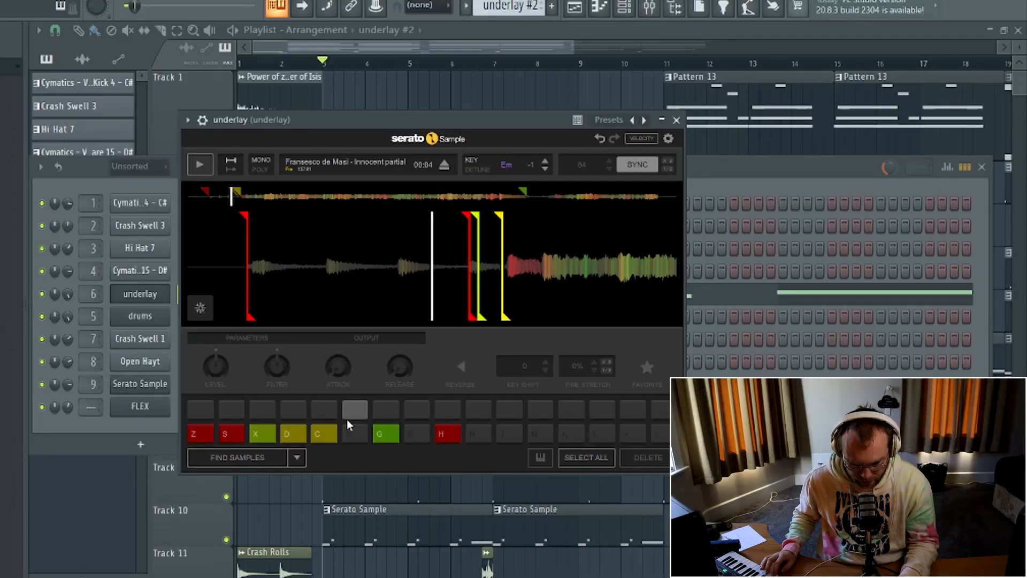
{"action": "key", "text": "z"}
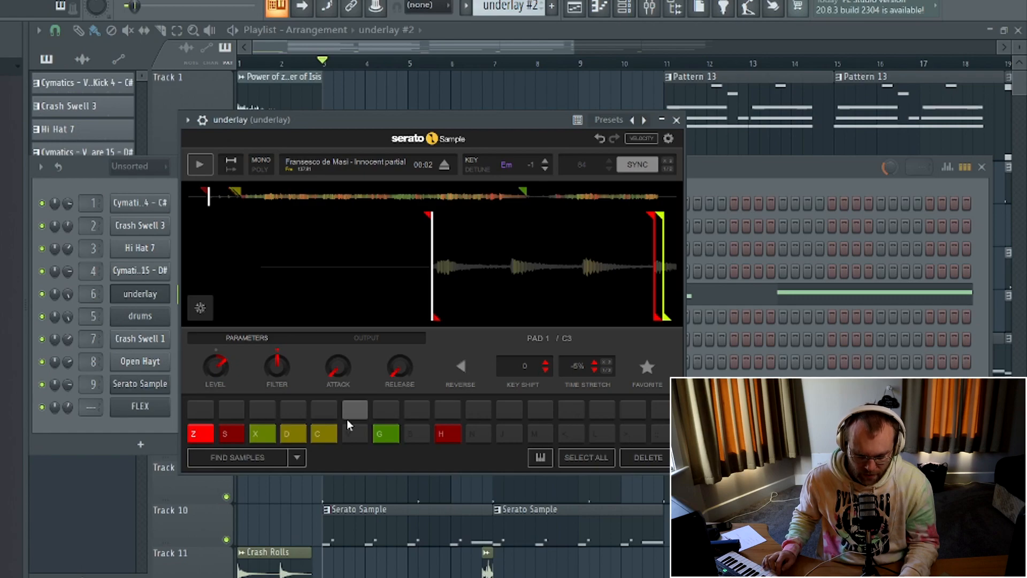
- Play the arrangement from bar 3 with only the underlay track soloed, stop it and examine the underlay clips
{"action": "key", "text": "space"}
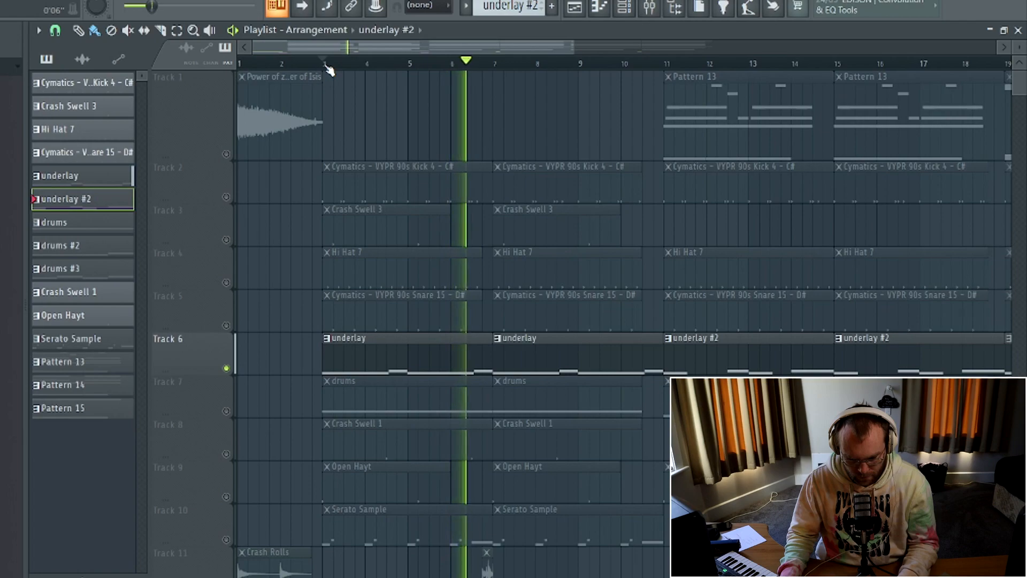
{"action": "key", "text": "space"}
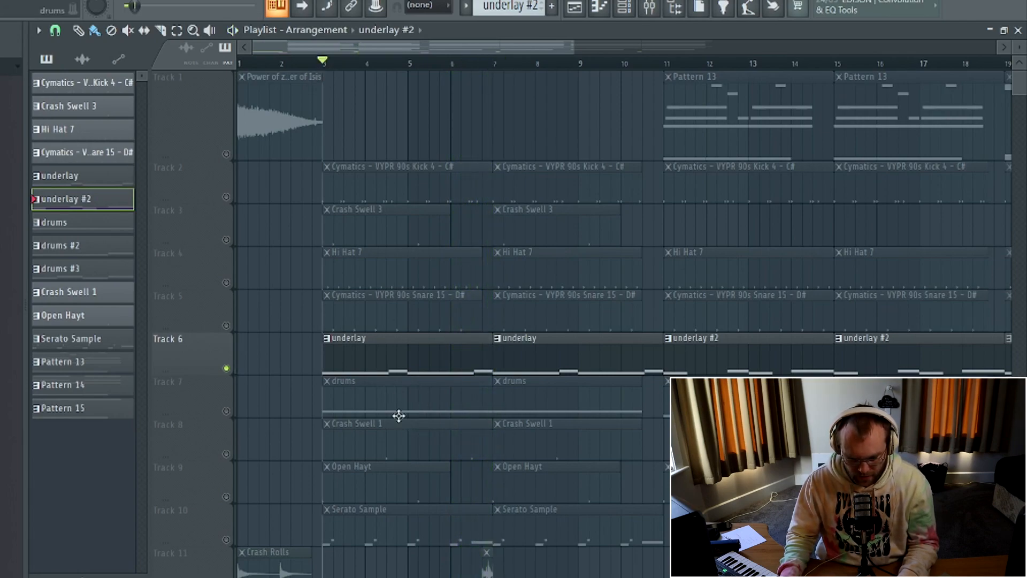
{"action": "scroll", "coordinate": [396, 503], "scroll_direction": "up", "scroll_amount": 5}
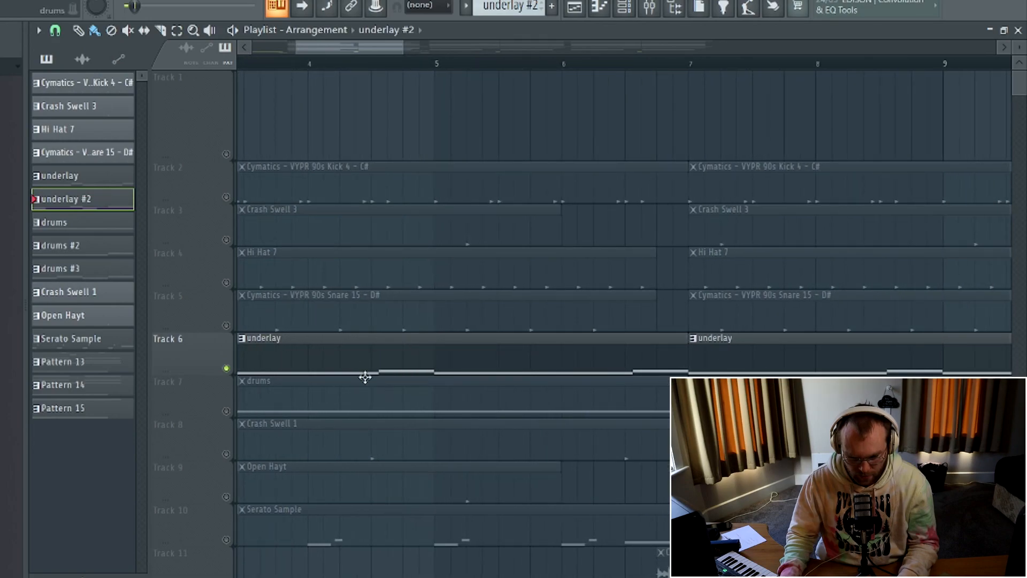
{"action": "scroll", "coordinate": [387, 479], "scroll_direction": "down", "scroll_amount": 2}
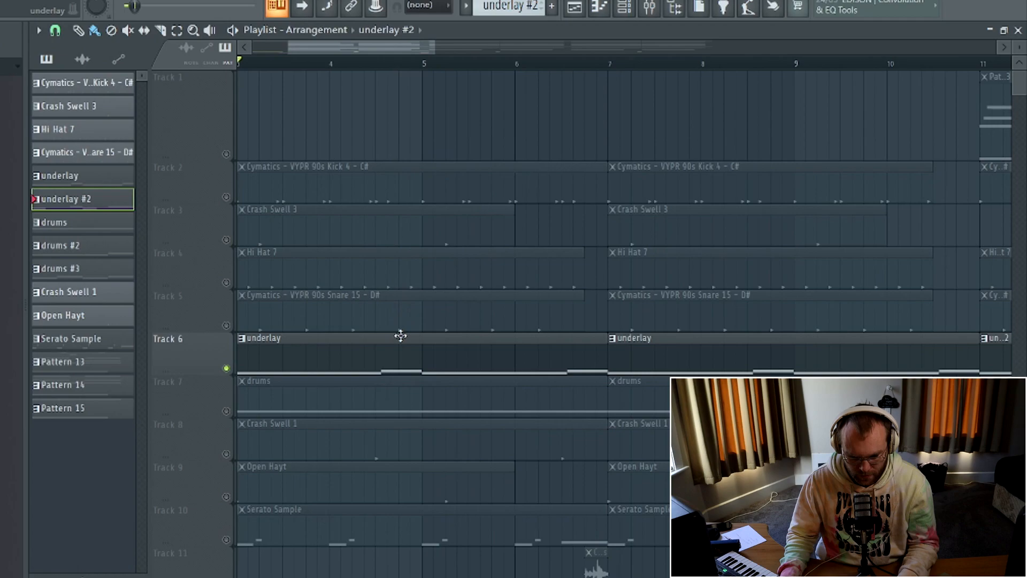
- Solo the drums on Track 7 and play them from bar 3, stopping near bar 7
{"action": "mouse_move", "coordinate": [364, 47]}
{"action": "left_mouse_down"}
{"action": "mouse_move", "coordinate": [352, 50]}
{"action": "mouse_move", "coordinate": [361, 49]}
{"action": "left_mouse_up"}
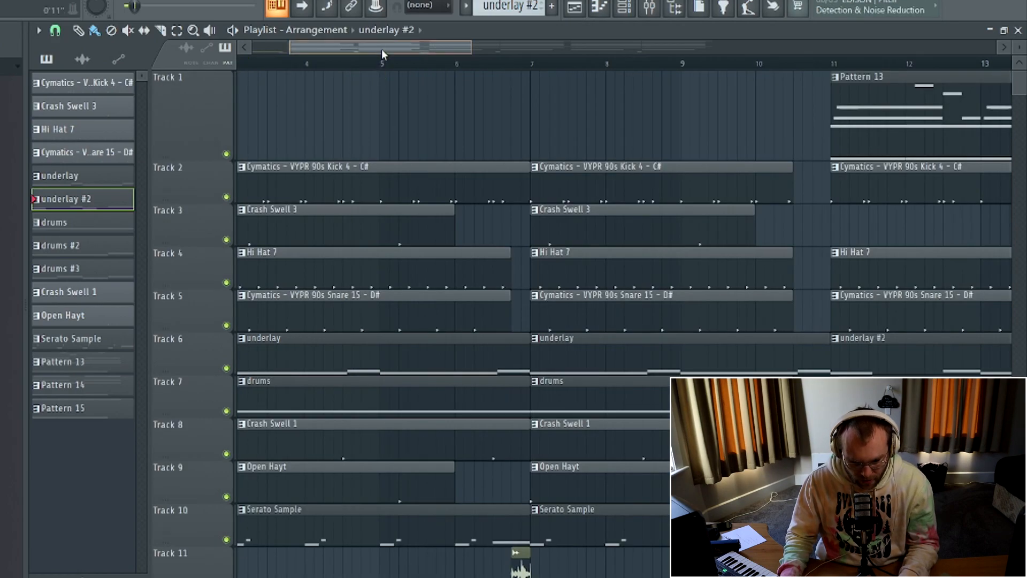
{"action": "left_click_drag", "start_coordinate": [381, 49], "coordinate": [370, 53]}
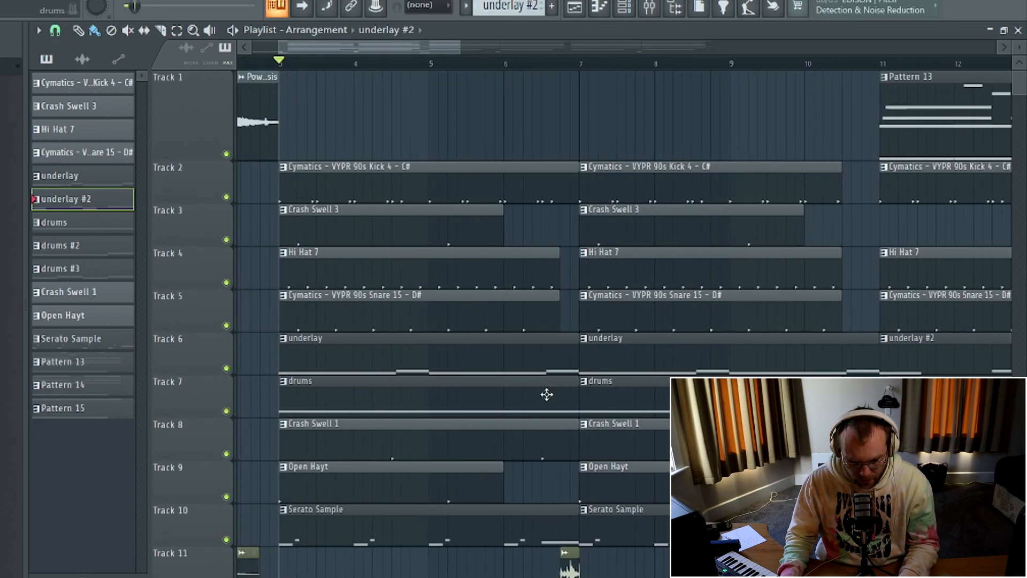
{"action": "scroll", "coordinate": [544, 391], "scroll_direction": "down", "scroll_amount": 1}
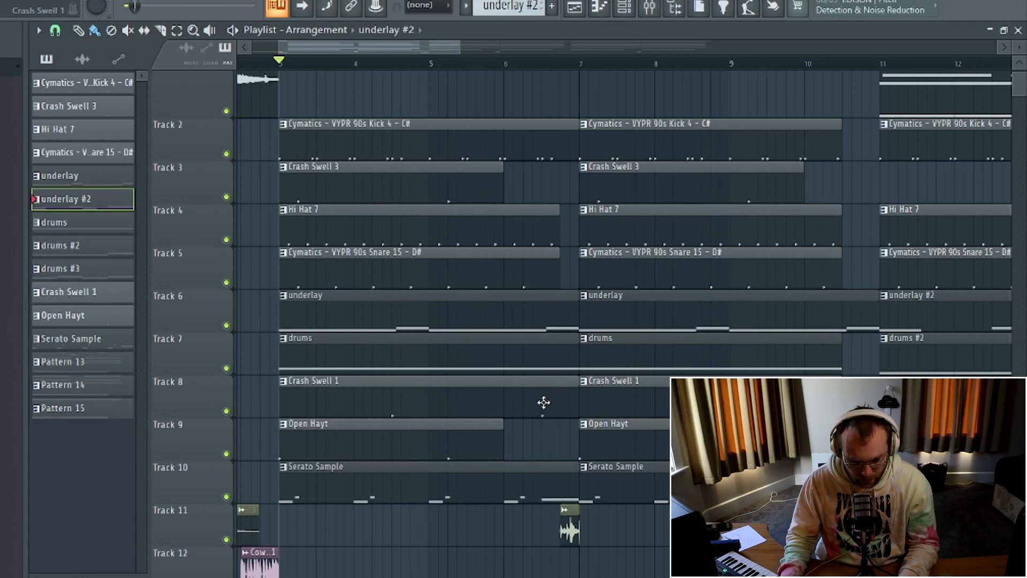
{"action": "right_click", "coordinate": [226, 368]}
{"action": "key", "text": "space"}
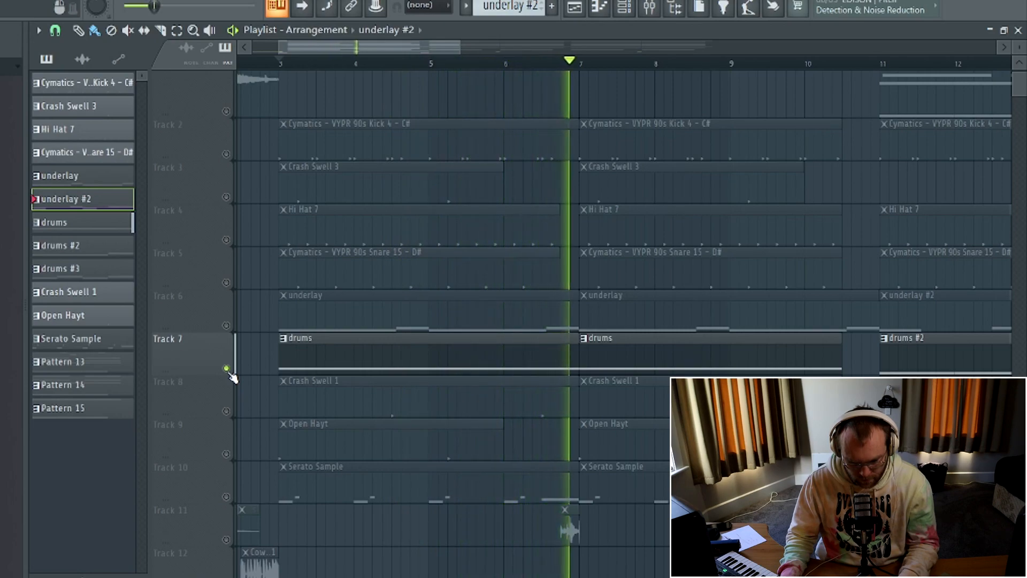
{"action": "key", "text": "space"}
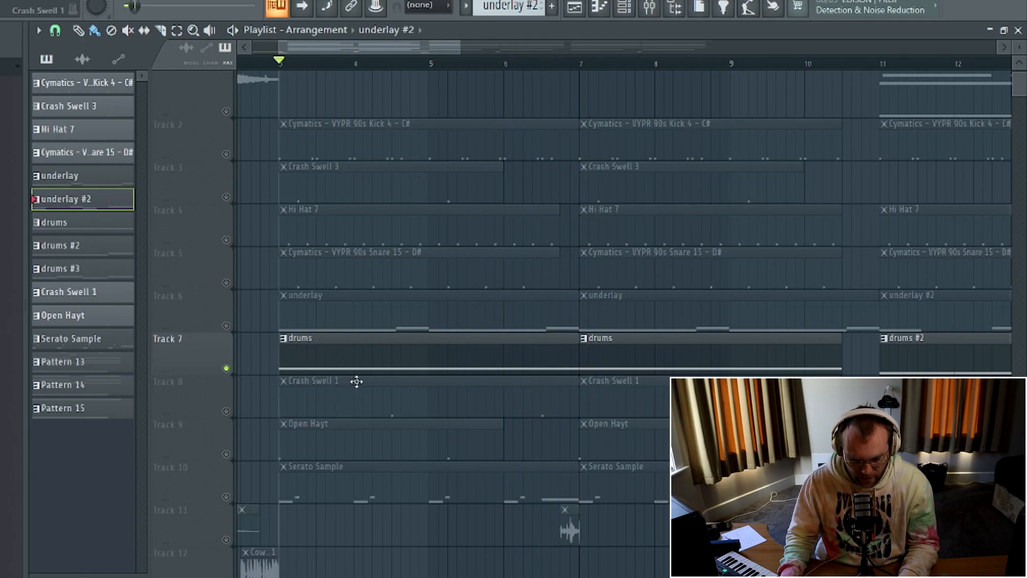
- Unmute the underlay on Track 6 and play it together with the drums from bar 3
{"action": "scroll", "coordinate": [324, 392], "scroll_direction": "down", "scroll_amount": 5}
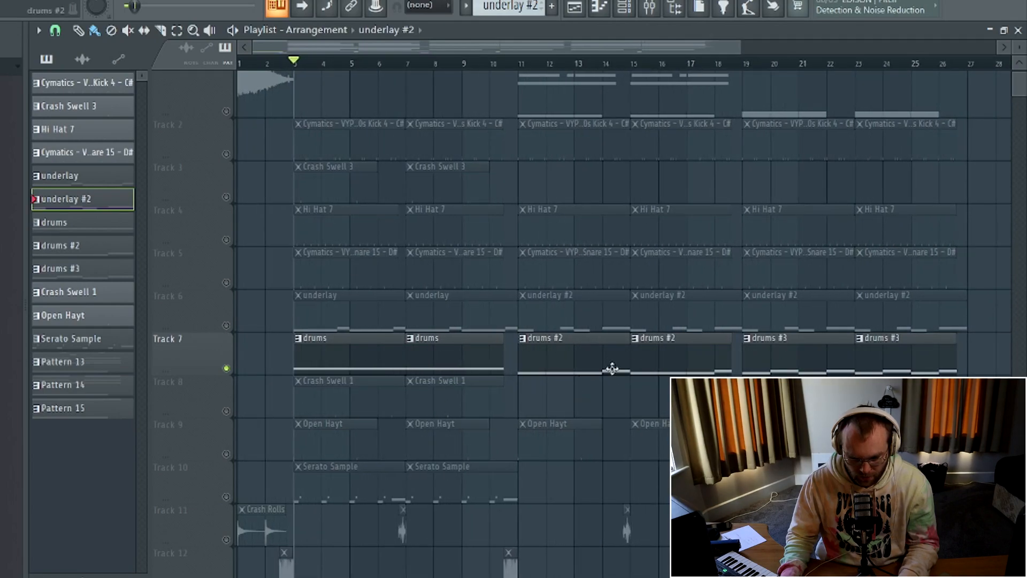
{"action": "scroll", "coordinate": [335, 481], "scroll_direction": "up", "scroll_amount": 4}
{"action": "left_click_drag", "start_coordinate": [367, 44], "coordinate": [347, 58]}
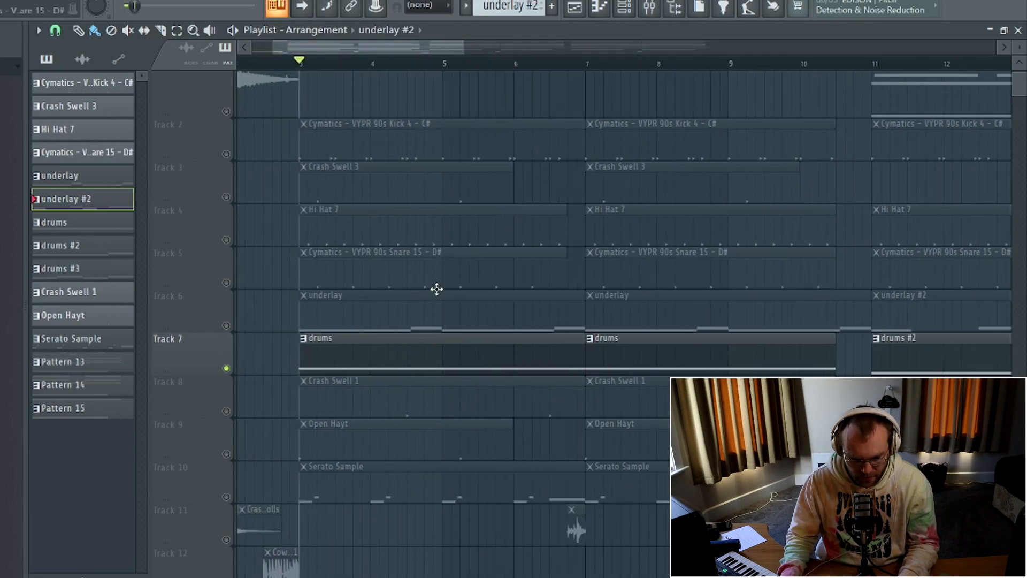
{"action": "left_click", "coordinate": [226, 326]}
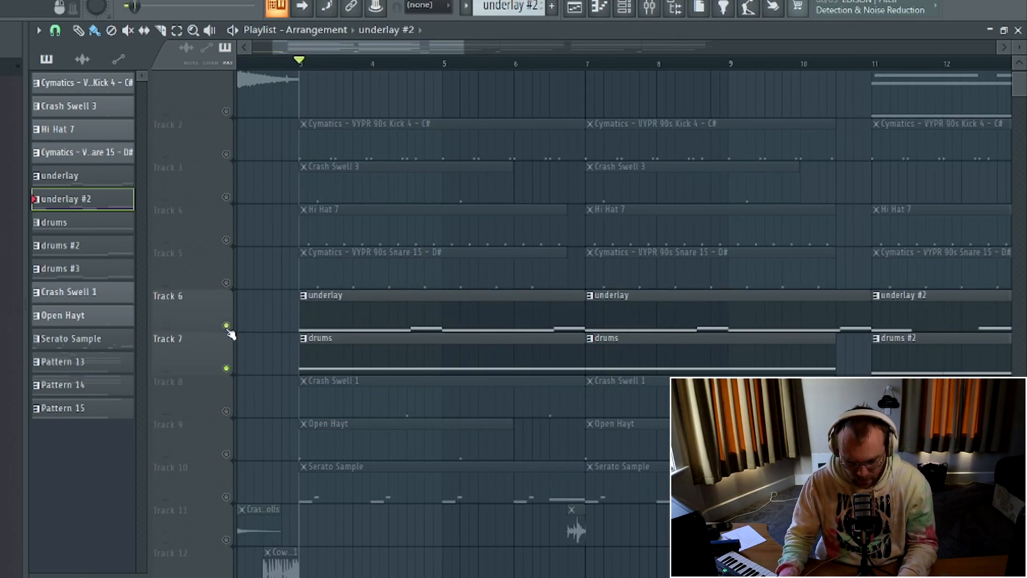
{"action": "key", "text": "space"}
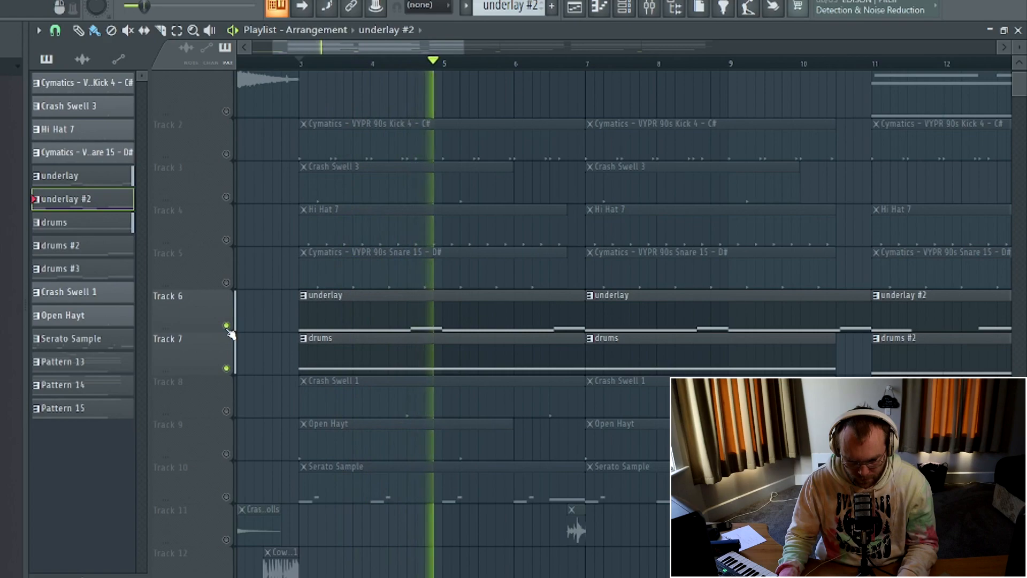
{"action": "key", "text": "space"}
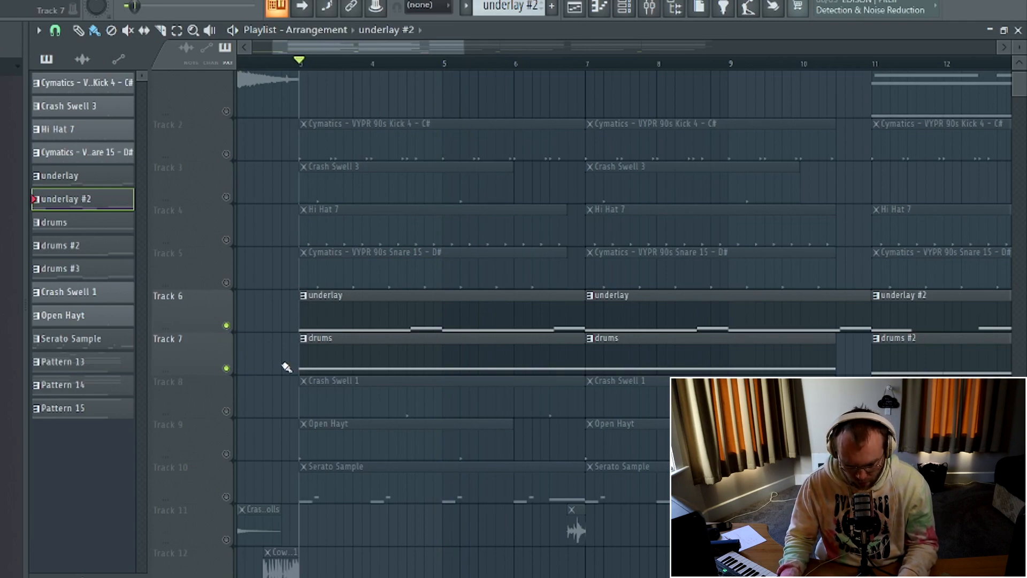
- Unmute the Serato Sample track and find "Mandolin Loop Wet 6 - 140 BPM G# Min" in the sample pack browser
{"action": "scroll", "coordinate": [286, 367], "scroll_direction": "down", "scroll_amount": 2}
{"action": "left_click", "coordinate": [226, 412]}
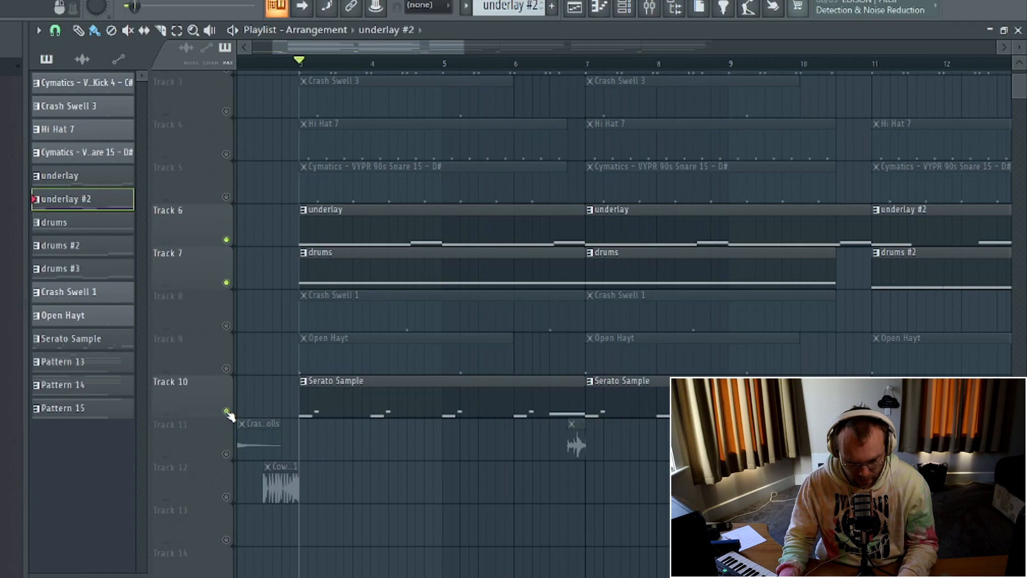
{"action": "left_click", "coordinate": [3, 47]}
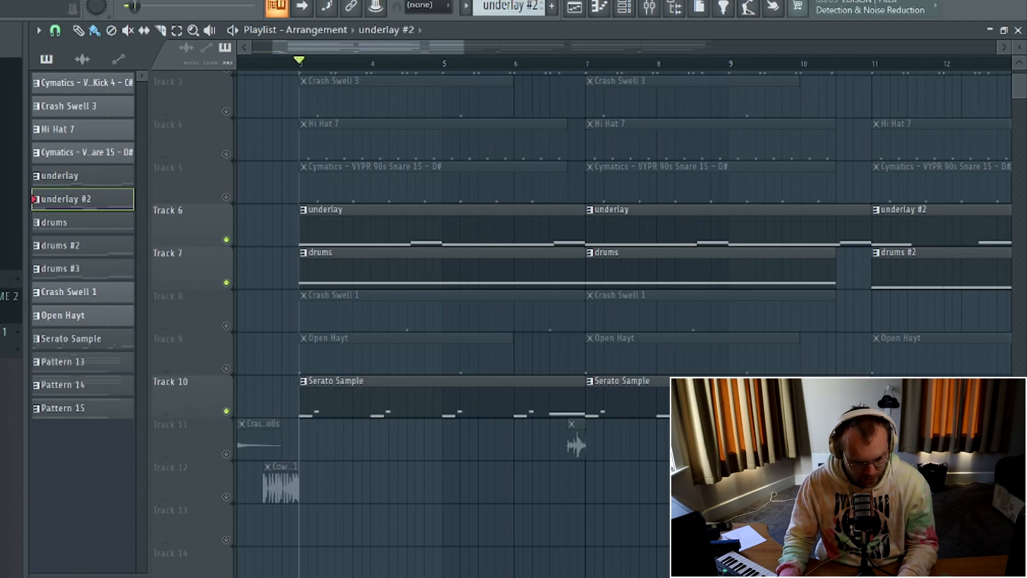
{"action": "left_click", "coordinate": [5, 330]}
{"action": "scroll", "coordinate": [6, 402], "scroll_direction": "down", "scroll_amount": 2}
{"action": "scroll", "coordinate": [5, 409], "scroll_direction": "down", "scroll_amount": 3}
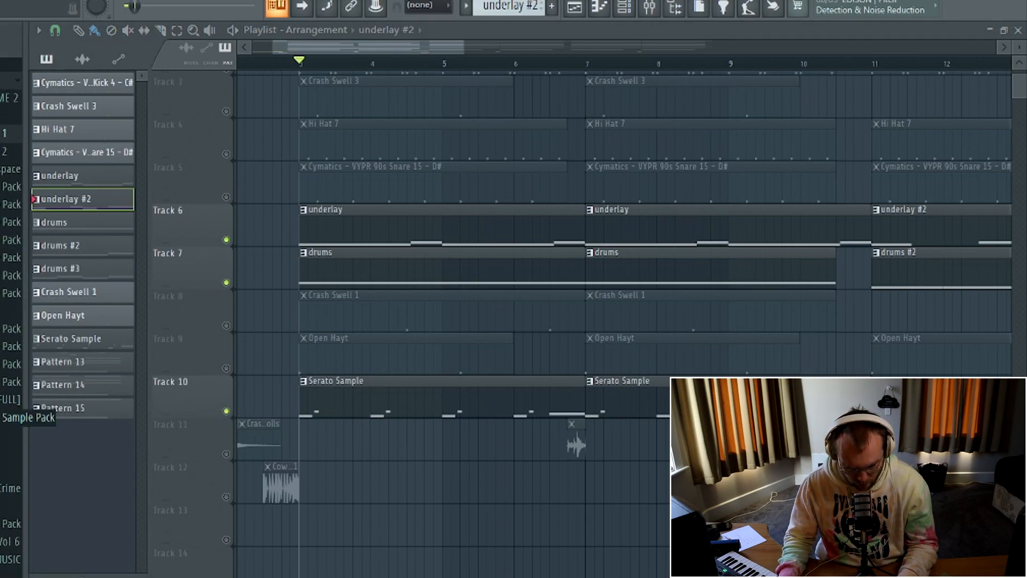
{"action": "scroll", "coordinate": [6, 409], "scroll_direction": "down", "scroll_amount": 2}
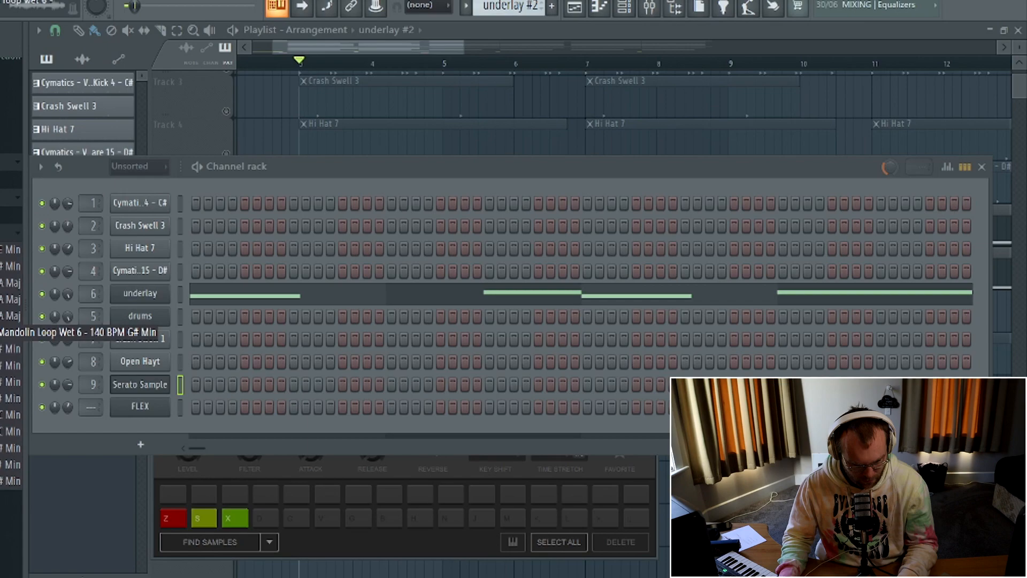
- Open the Serato Sample channel's sampler to view the chopped mandolin loop, and return to the playlist
{"action": "left_click", "coordinate": [127, 387]}
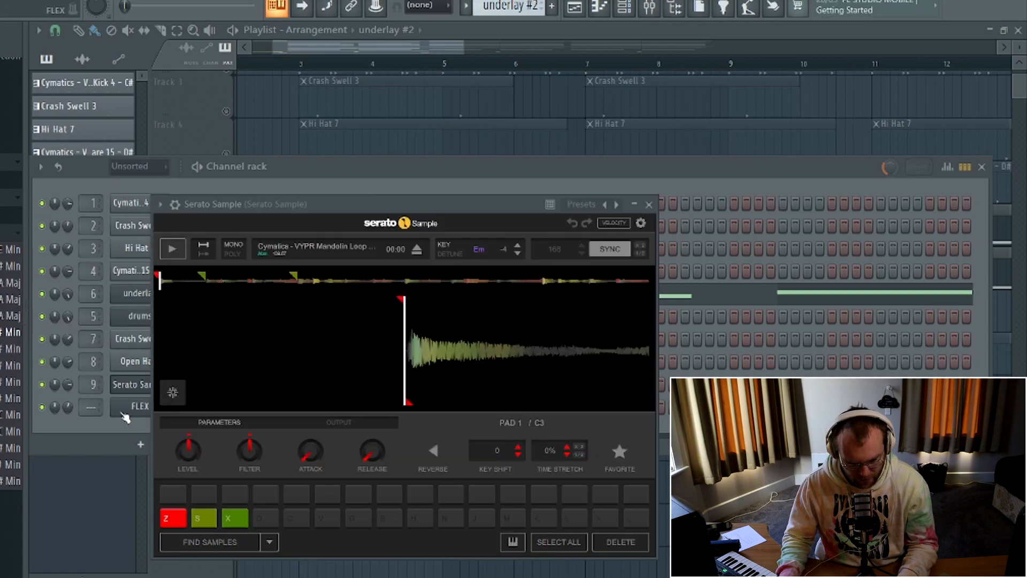
{"action": "left_click", "coordinate": [70, 439]}
{"action": "left_click", "coordinate": [474, 101]}
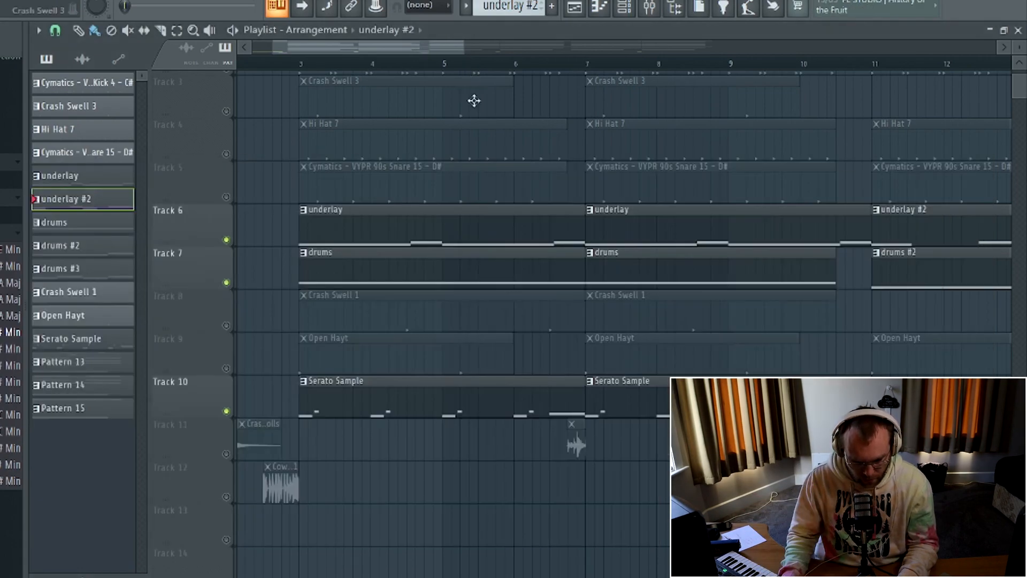
- Solo the Serato Sample on Track 10 and play it from bar 3 to about bar 7
{"action": "right_click", "coordinate": [227, 411]}
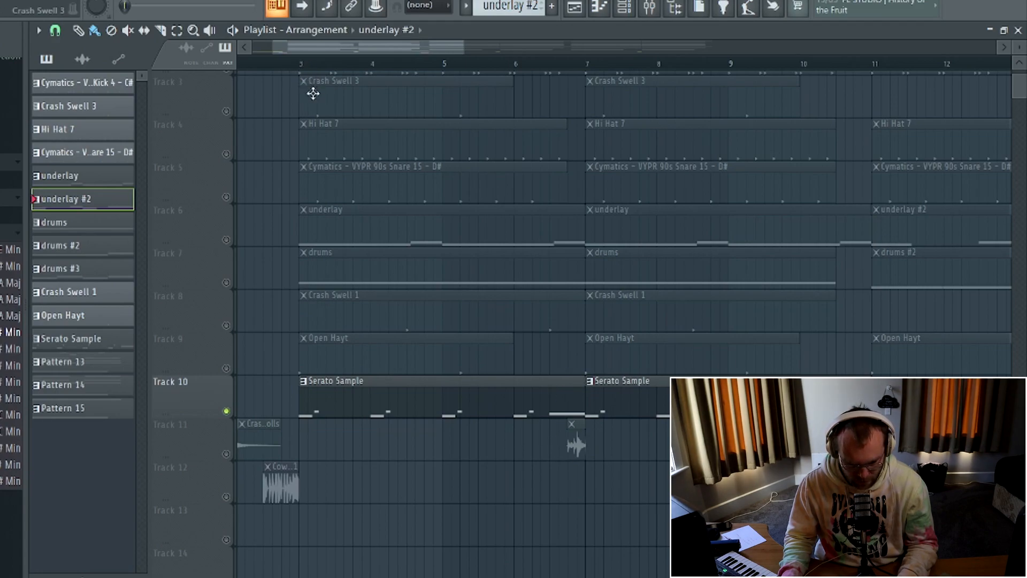
{"action": "left_click", "coordinate": [302, 64]}
{"action": "key", "text": "space"}
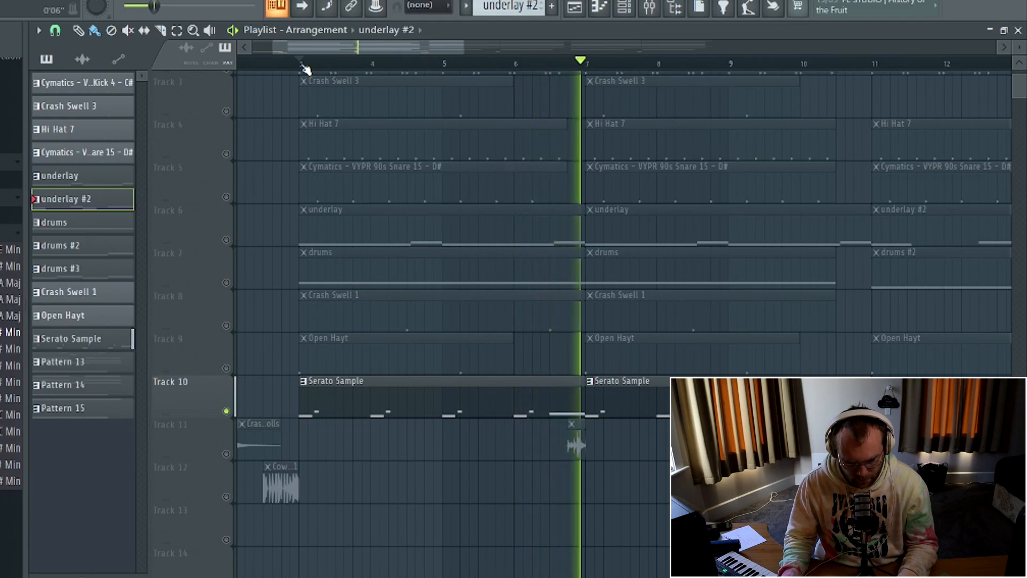
{"action": "key", "text": "space"}
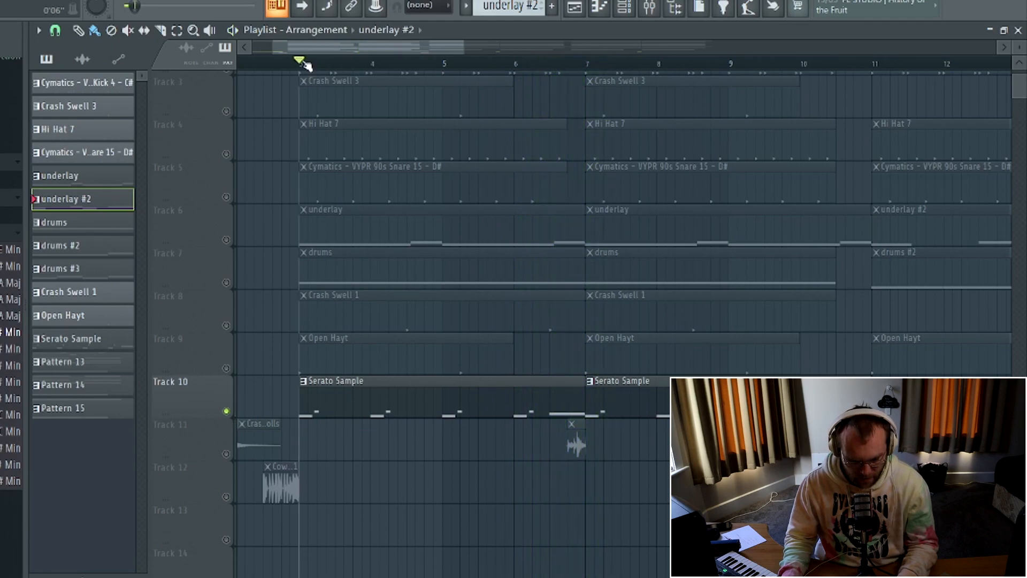
{"action": "scroll", "coordinate": [215, 377], "scroll_direction": "up", "scroll_amount": 2}
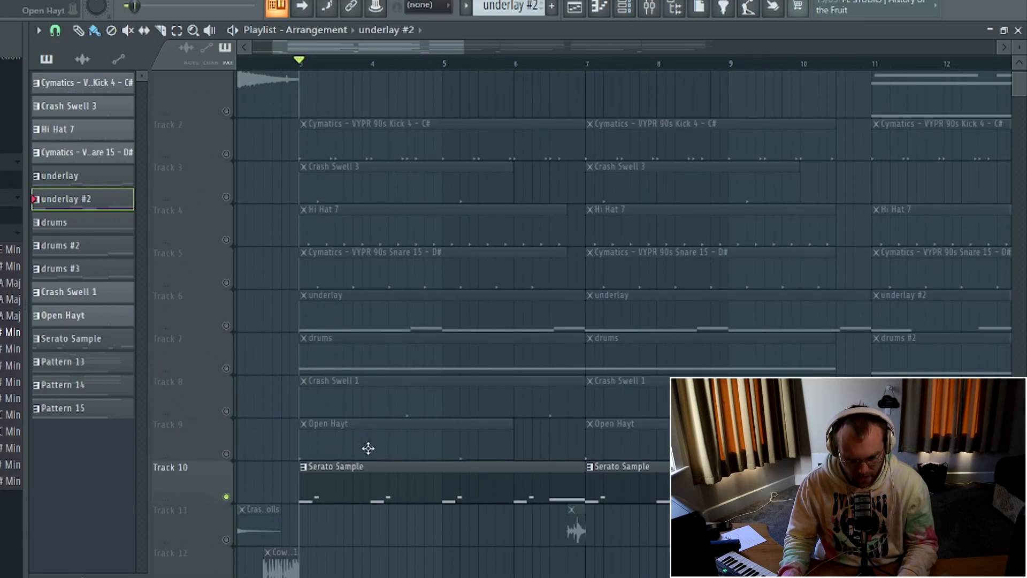
- Unsolo the Serato Sample on Track 10 and play all tracks together from bar 3
{"action": "right_click", "coordinate": [227, 497]}
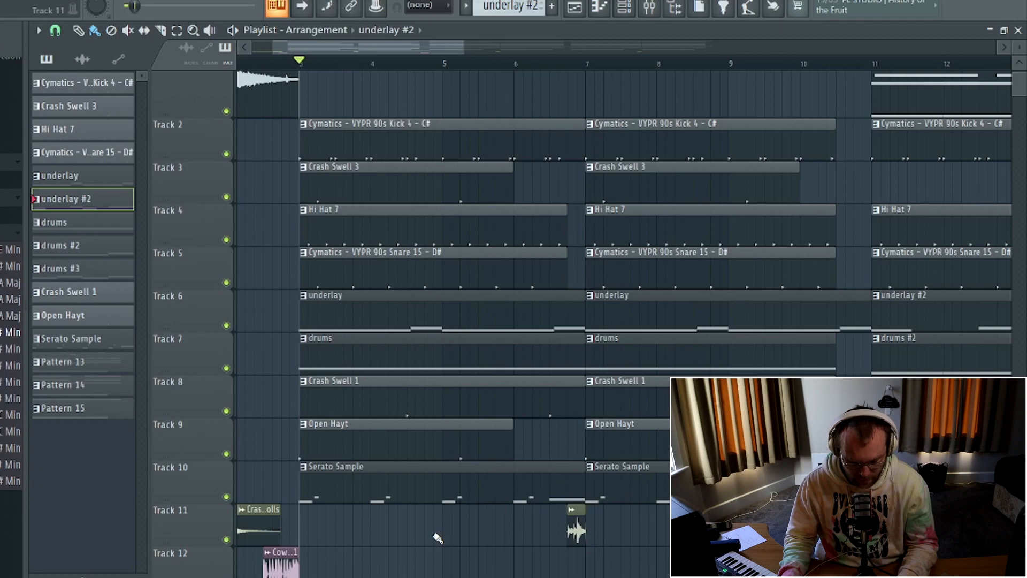
{"action": "key", "text": "space"}
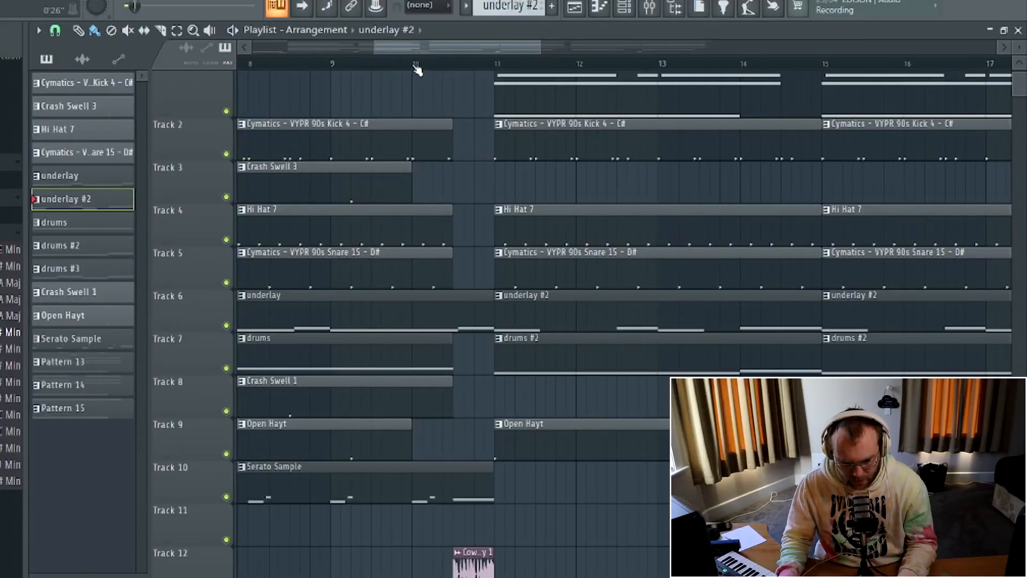
- Play the full arrangement from bar 10 into the Pattern 13 section, stopping at about bar 14
{"action": "left_click", "coordinate": [416, 65]}
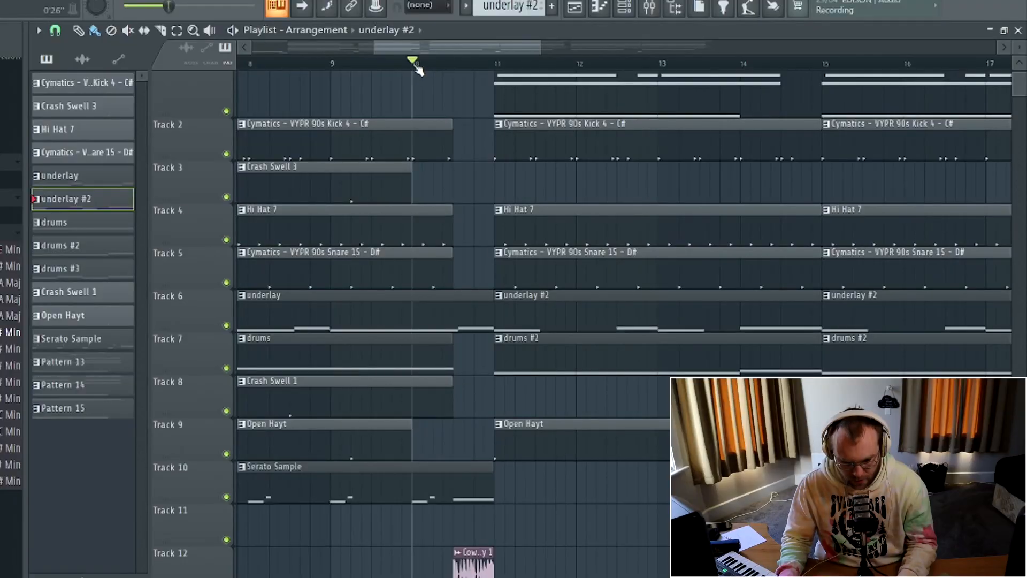
{"action": "scroll", "coordinate": [529, 407], "scroll_direction": "down", "scroll_amount": 2}
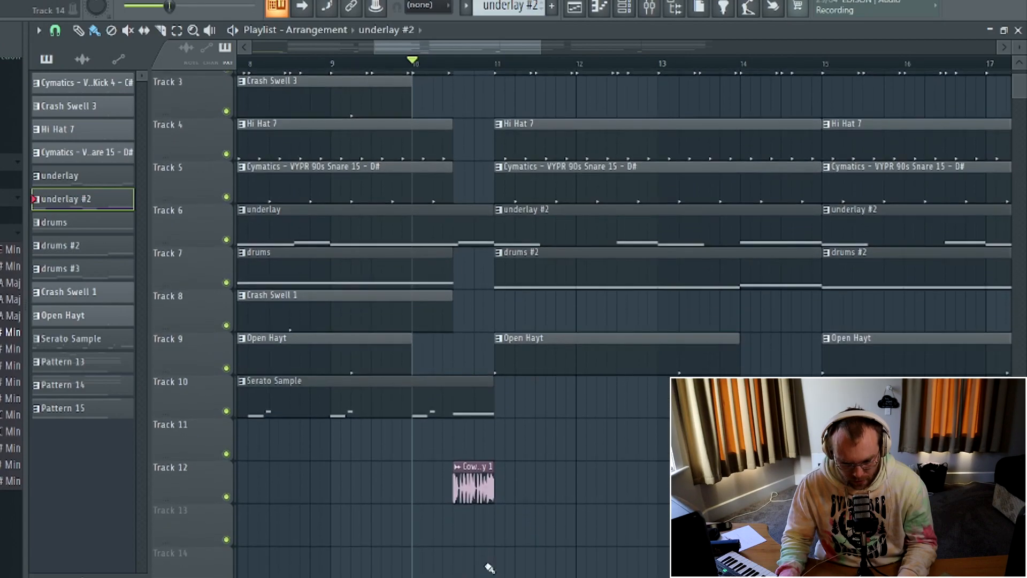
{"action": "scroll", "coordinate": [535, 557], "scroll_direction": "up", "scroll_amount": 1}
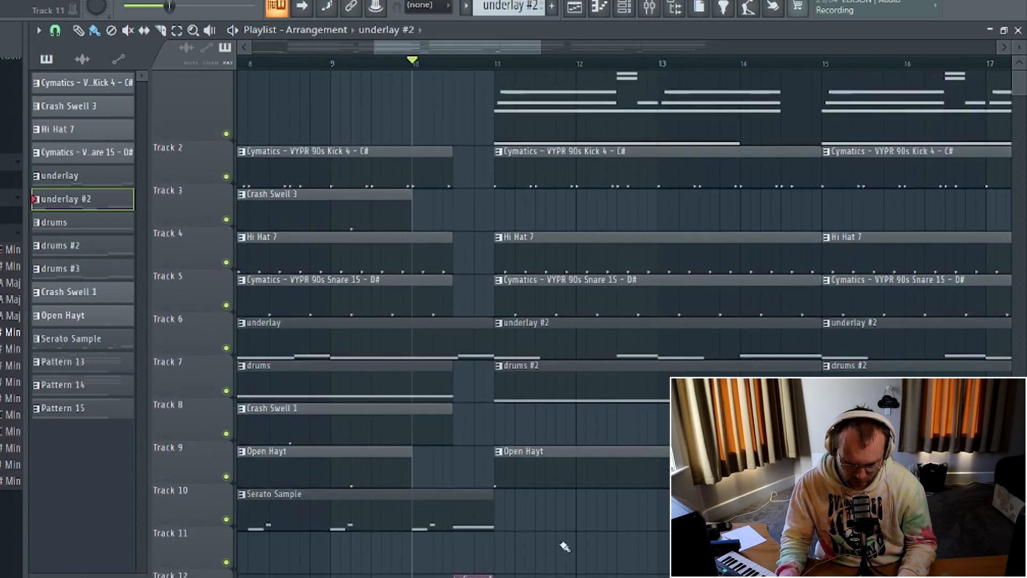
{"action": "key", "text": "space"}
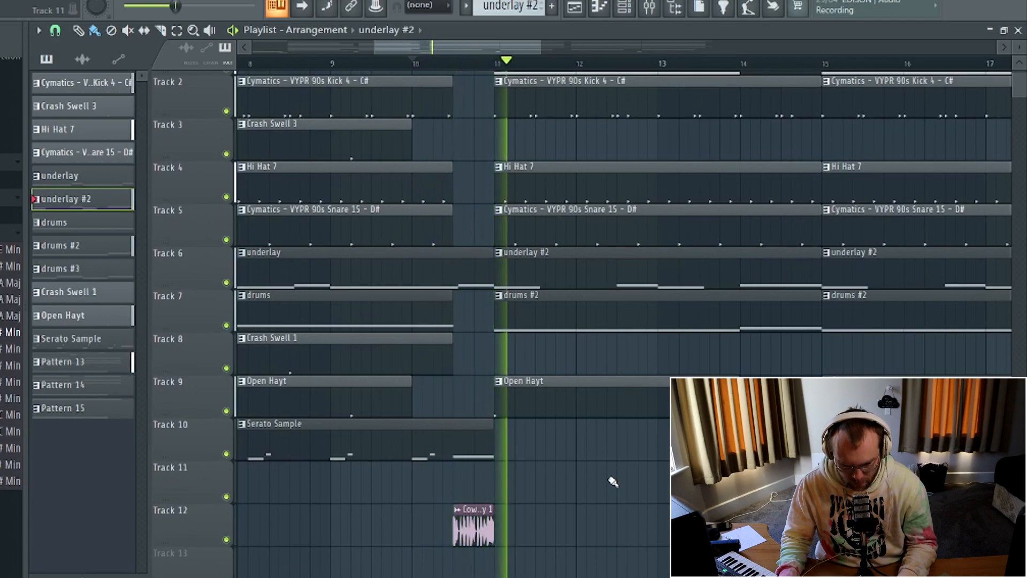
{"action": "scroll", "coordinate": [604, 503], "scroll_direction": "down", "scroll_amount": 3}
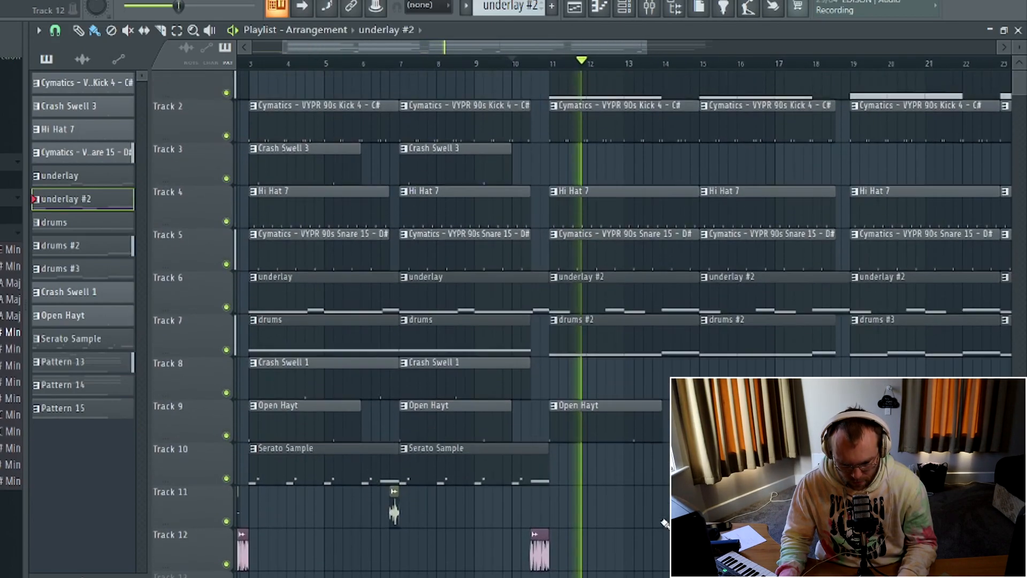
{"action": "scroll", "coordinate": [604, 481], "scroll_direction": "up", "scroll_amount": 1}
{"action": "left_click_drag", "start_coordinate": [415, 53], "coordinate": [492, 46]}
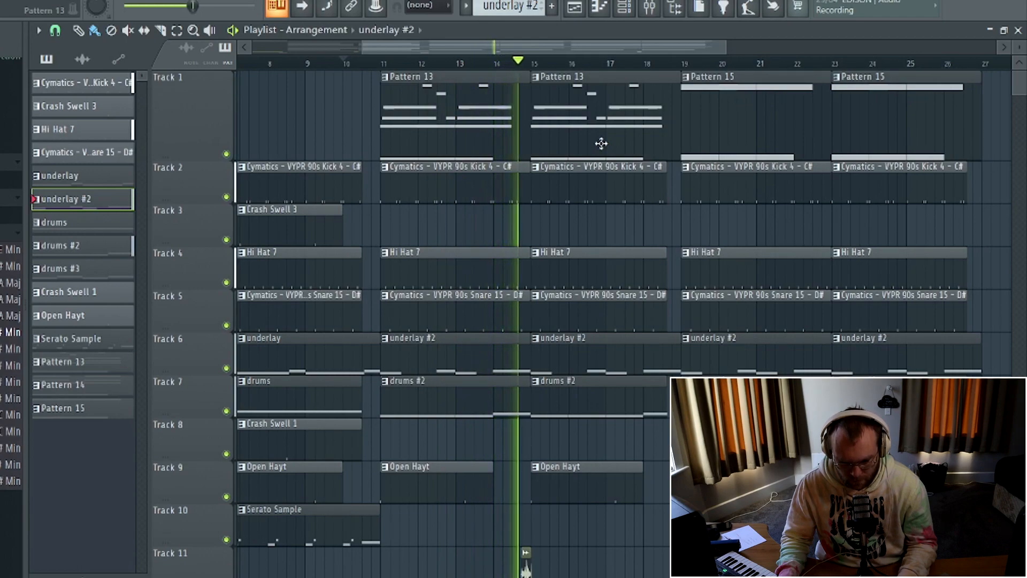
{"action": "key", "text": "space"}
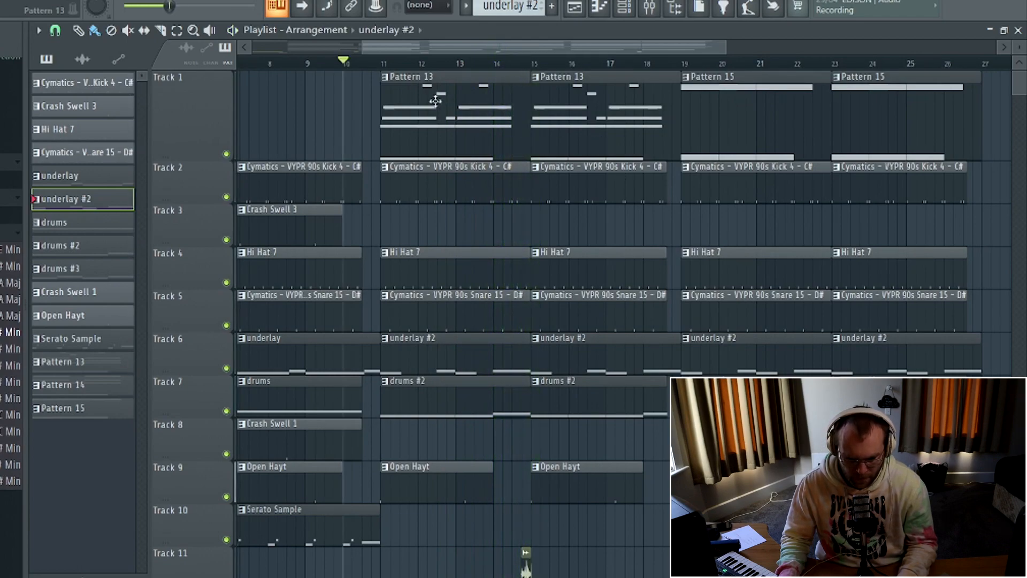
- Solo the underlay on Track 6 and play underlay #2 from bar 11
{"action": "left_click", "coordinate": [382, 64]}
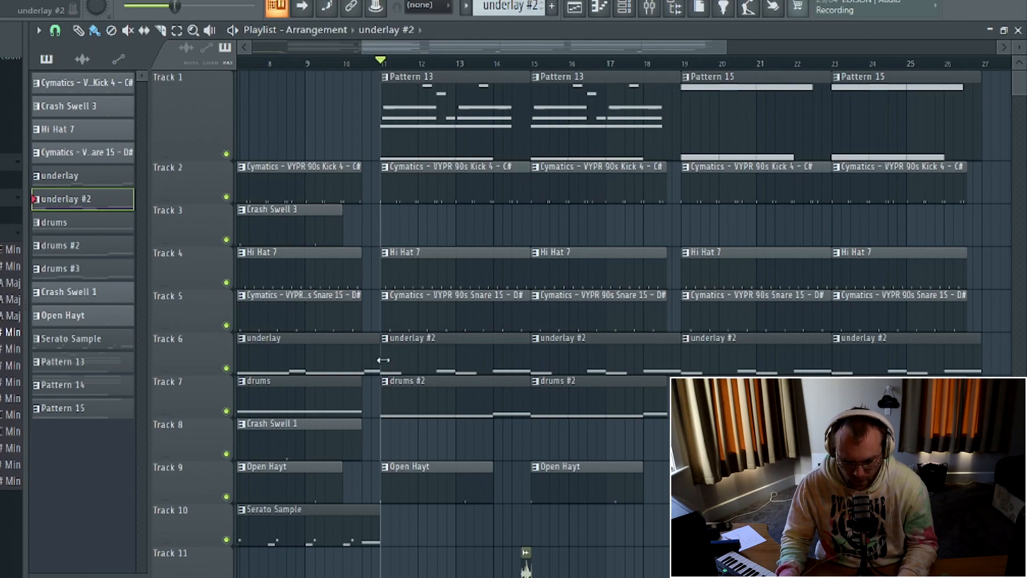
{"action": "right_click", "coordinate": [226, 368]}
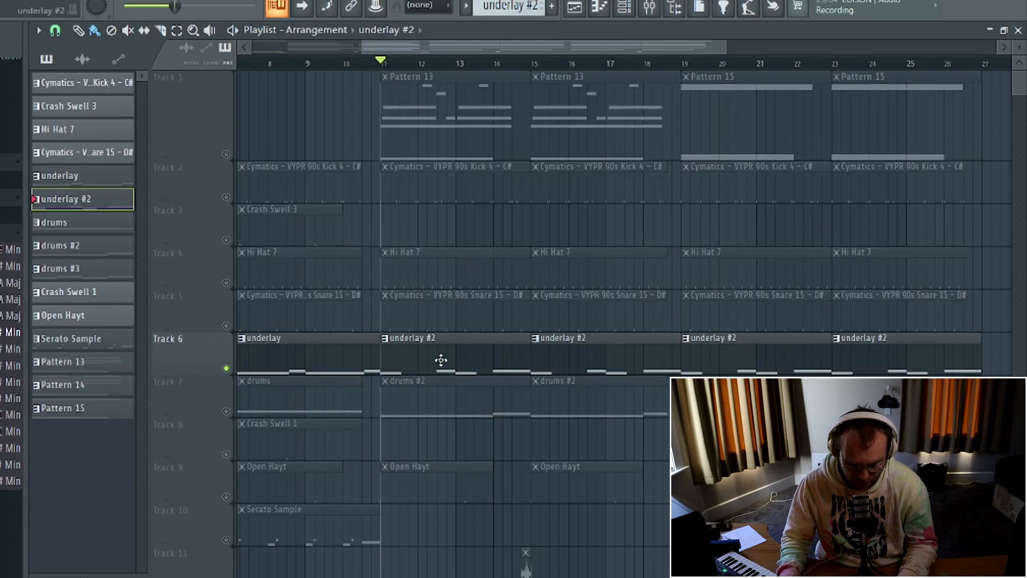
{"action": "key", "text": "space"}
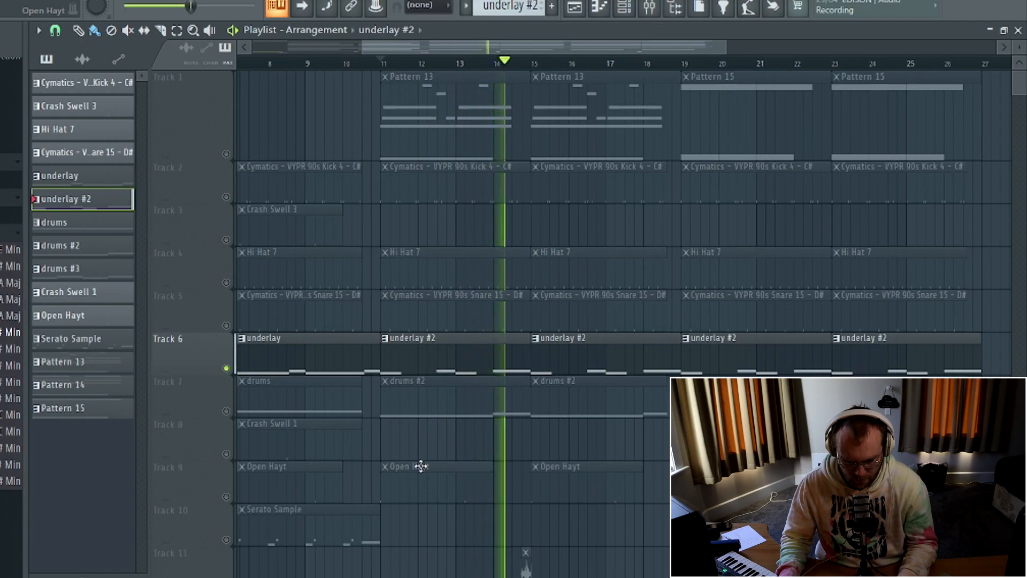
{"action": "key", "text": "space"}
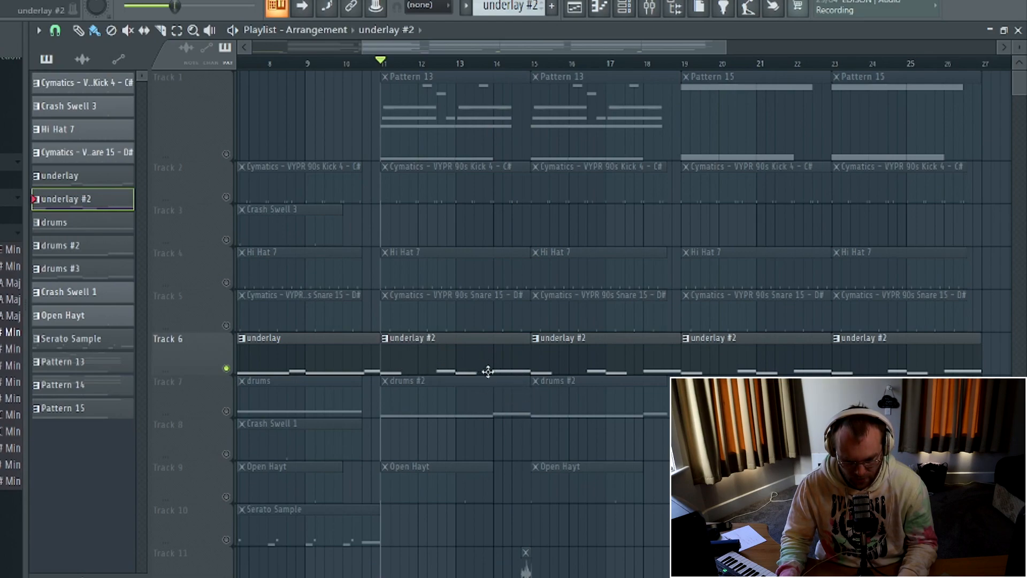
- Open the FLEX channel from the channel rack to view its Essential Pianos preset, and close the instrument
{"action": "key", "text": "F6"}
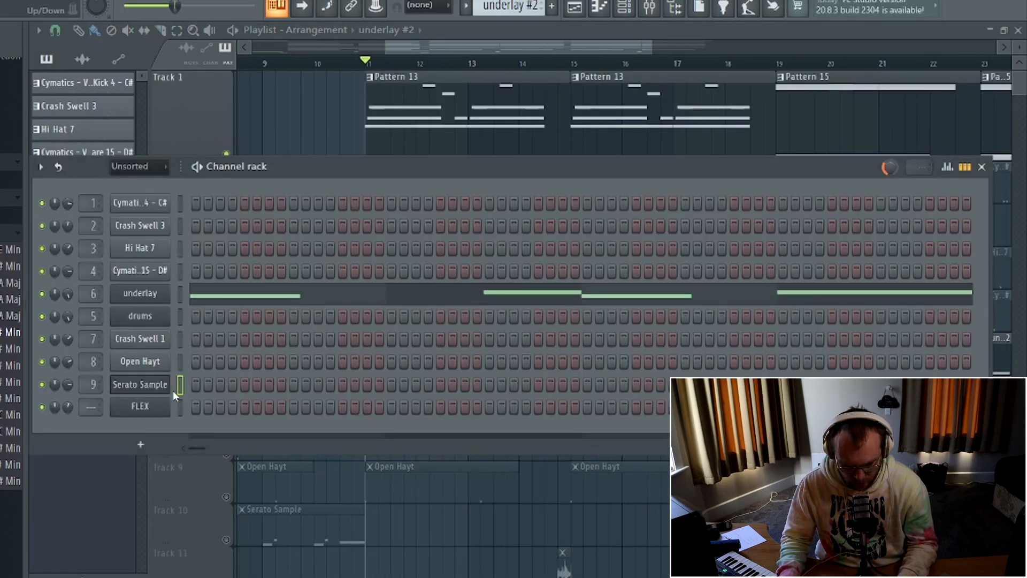
{"action": "left_click", "coordinate": [150, 410]}
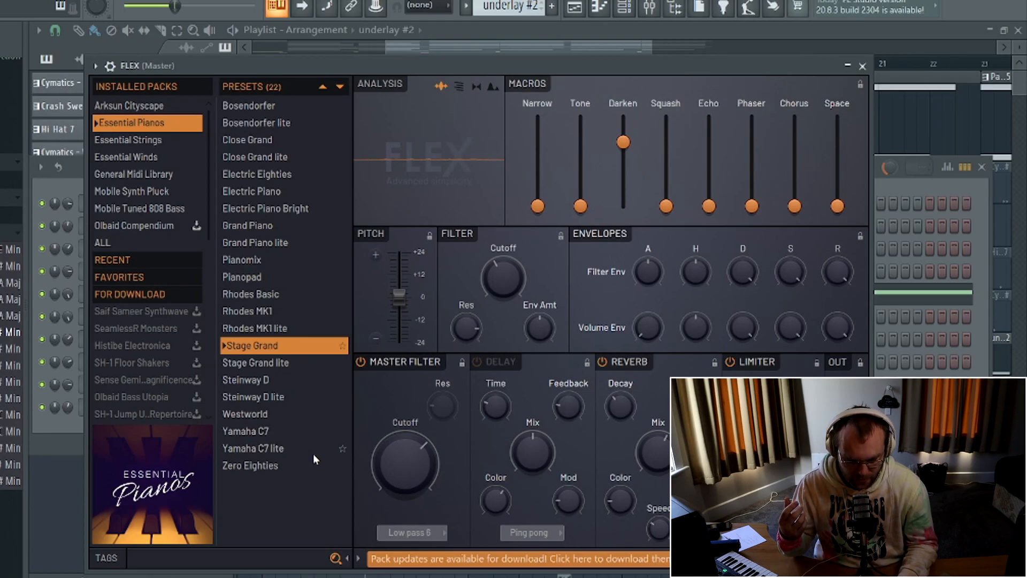
{"action": "left_click", "coordinate": [861, 67]}
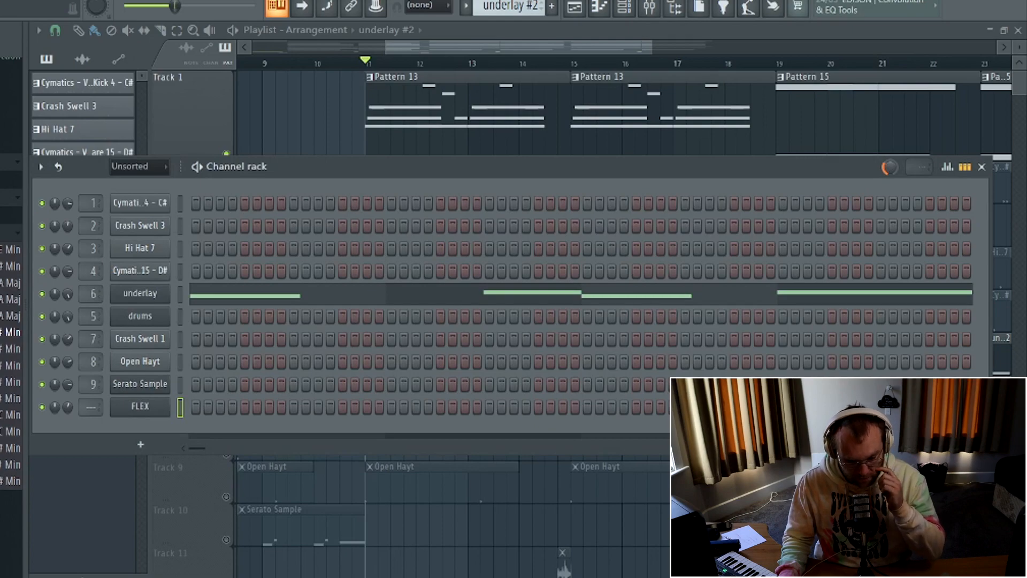
- Select Pattern 13 and open its FLEX notes in the piano roll
{"action": "scroll", "coordinate": [511, 8], "scroll_direction": "down", "scroll_amount": 2}
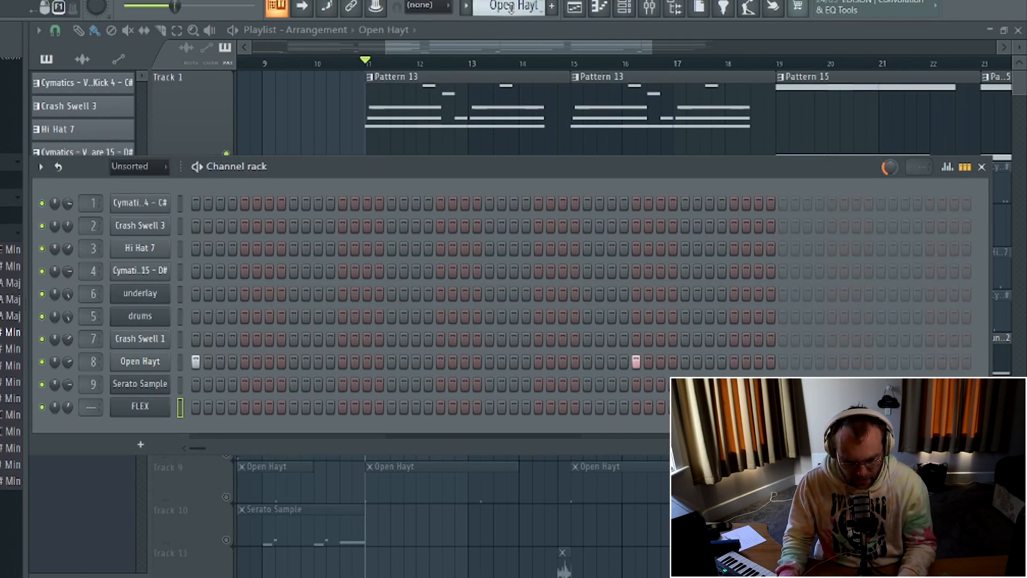
{"action": "scroll", "coordinate": [510, 8], "scroll_direction": "down", "scroll_amount": 1}
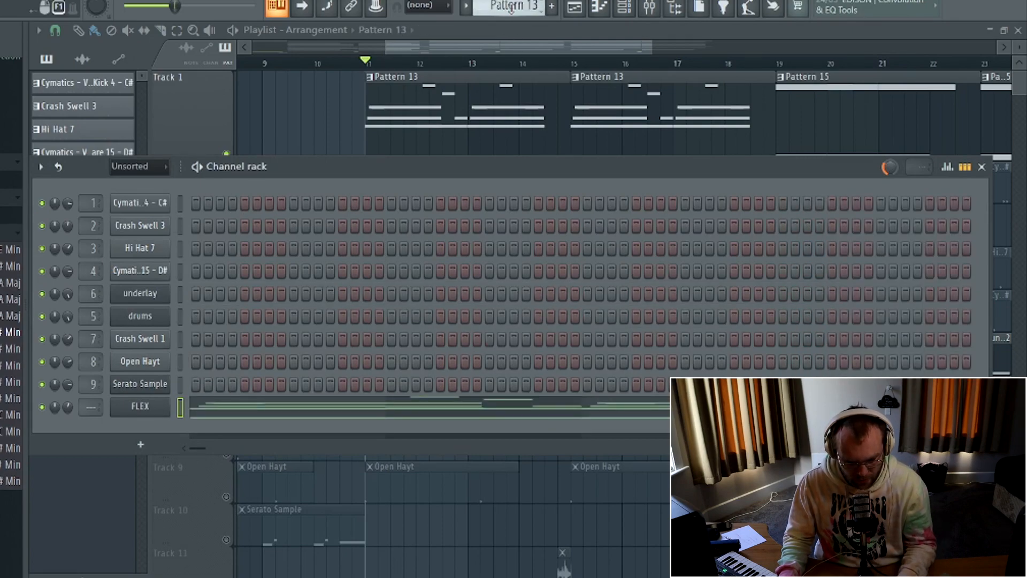
{"action": "left_click", "coordinate": [498, 31]}
{"action": "double_click", "coordinate": [400, 129]}
{"action": "scroll", "coordinate": [441, 214], "scroll_direction": "down", "scroll_amount": 3}
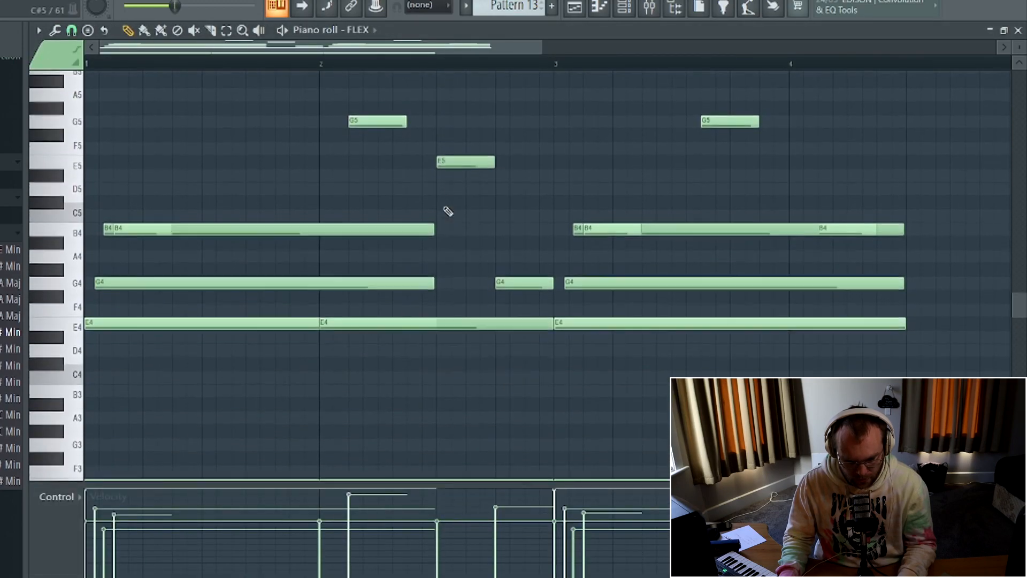
{"action": "scroll", "coordinate": [416, 369], "scroll_direction": "down", "scroll_amount": 5}
{"action": "scroll", "coordinate": [416, 366], "scroll_direction": "up", "scroll_amount": 5}
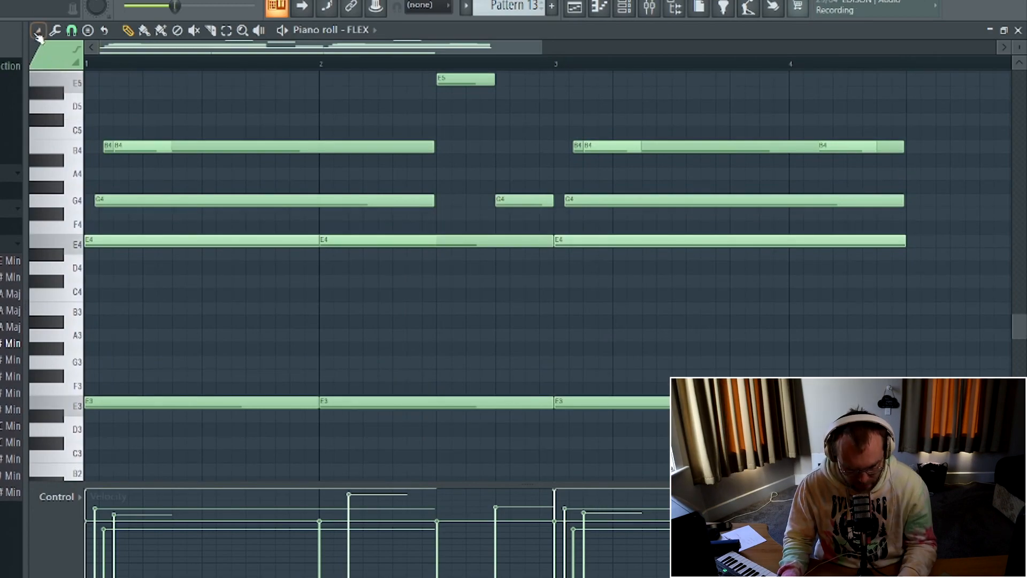
- View the root note and scale choices for the piano roll's scale highlighting
{"action": "left_click", "coordinate": [39, 30]}
{"action": "mouse_move", "coordinate": [68, 116]}
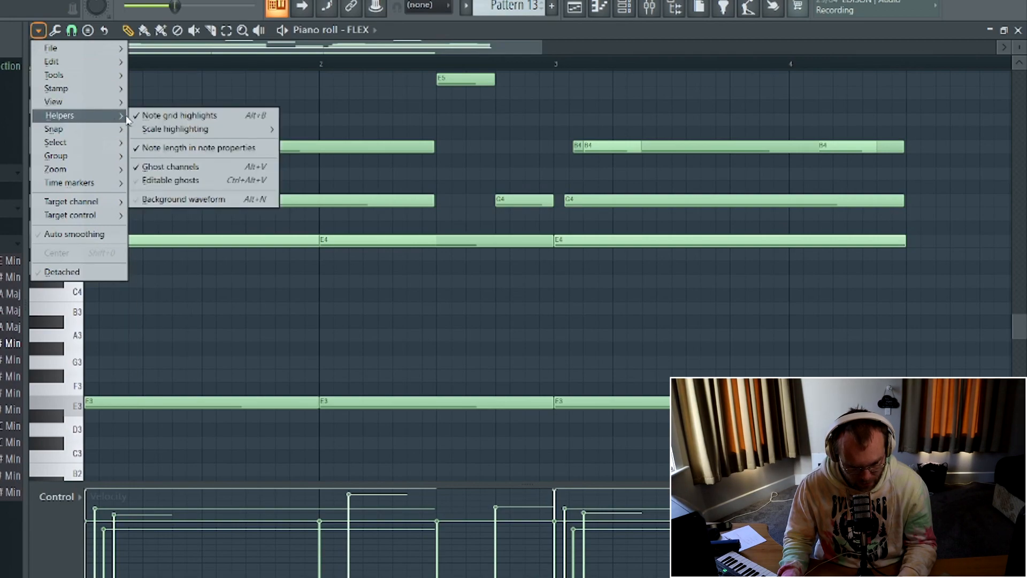
{"action": "mouse_move", "coordinate": [170, 137]}
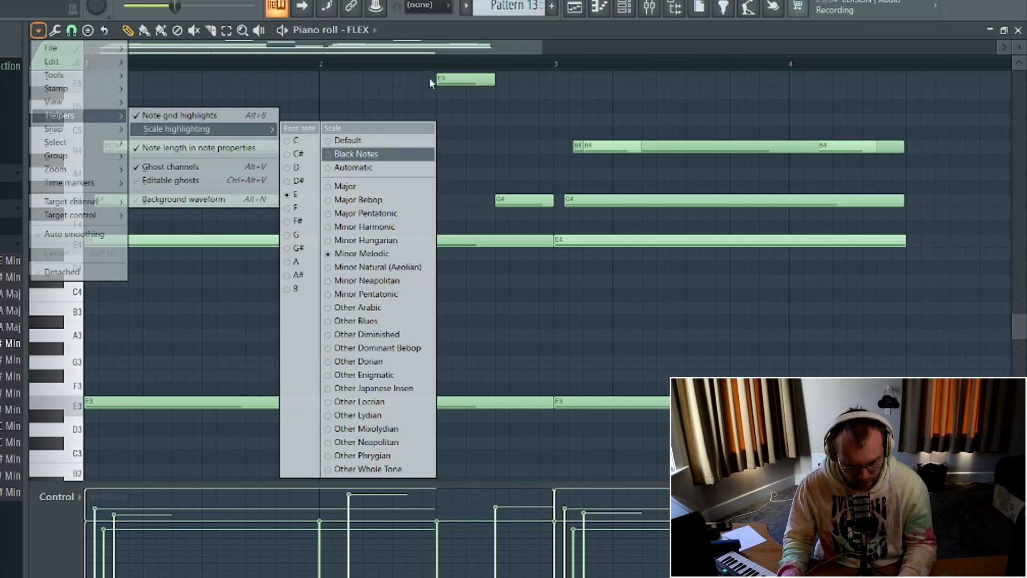
{"action": "left_click", "coordinate": [364, 154]}
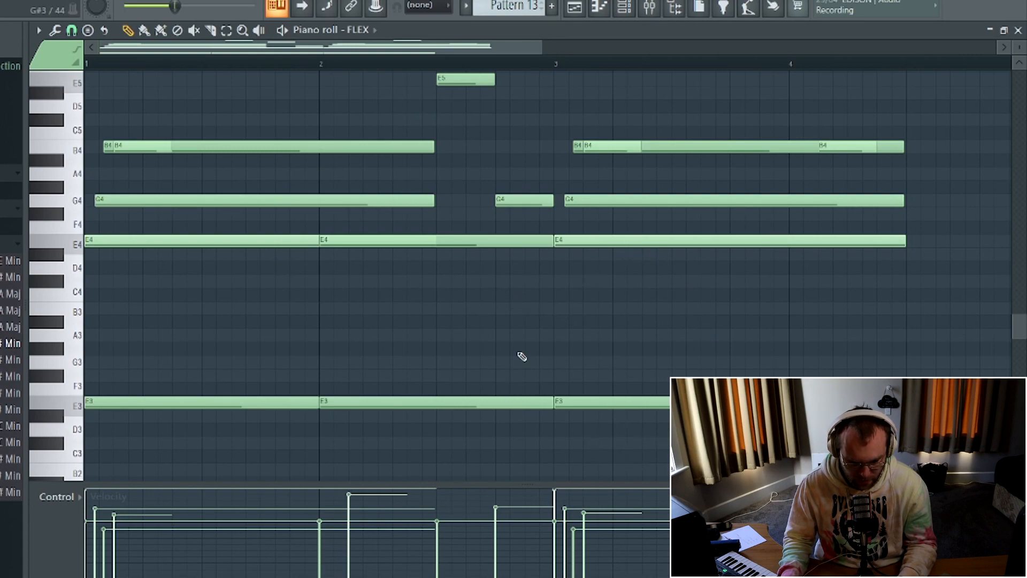
- Examine the low E notes, the sustained chord and the higher melody notes of Pattern 13
{"action": "scroll", "coordinate": [491, 388], "scroll_direction": "up", "scroll_amount": 3}
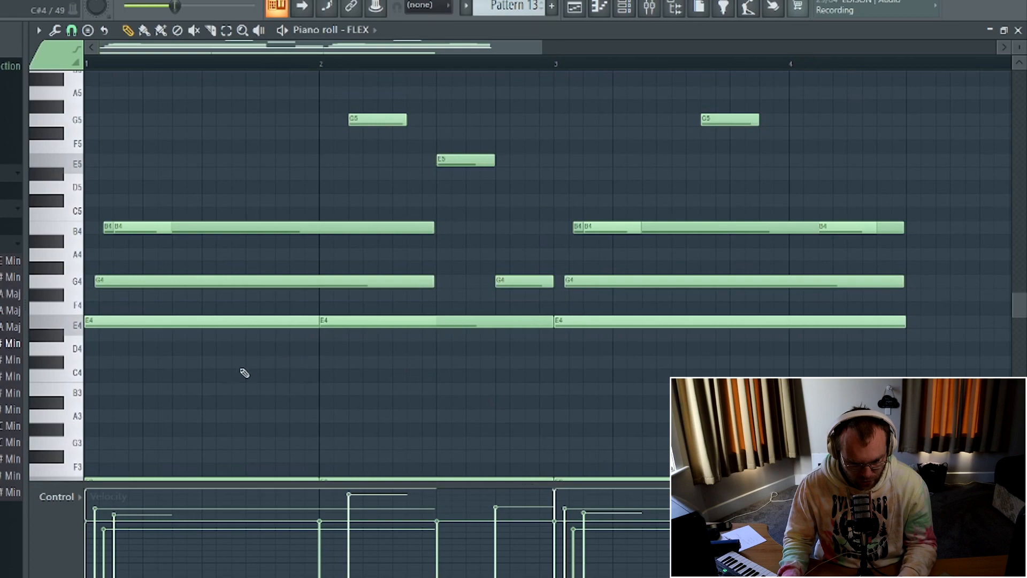
{"action": "scroll", "coordinate": [348, 428], "scroll_direction": "down", "scroll_amount": 3}
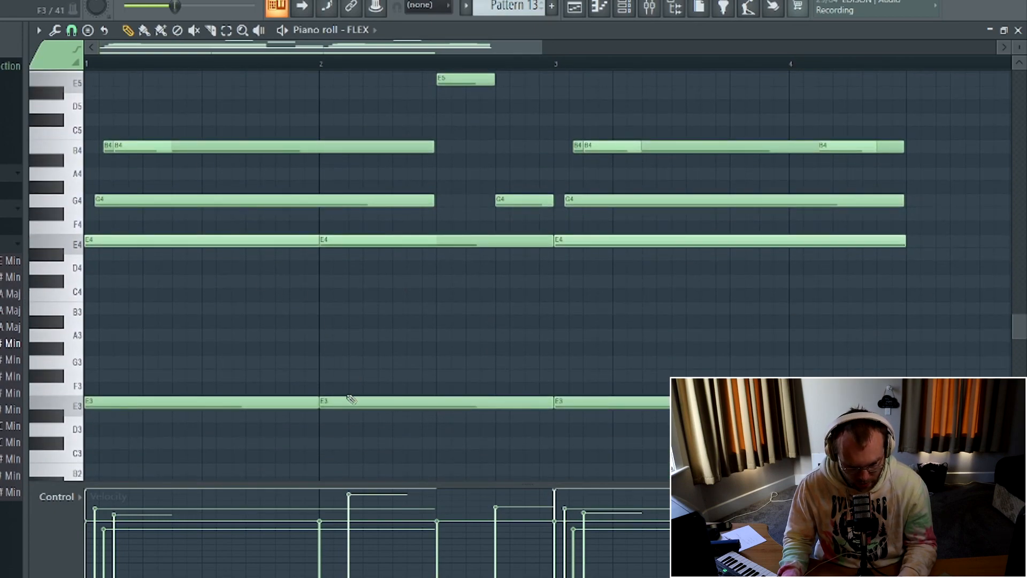
{"action": "scroll", "coordinate": [356, 376], "scroll_direction": "up", "scroll_amount": 6}
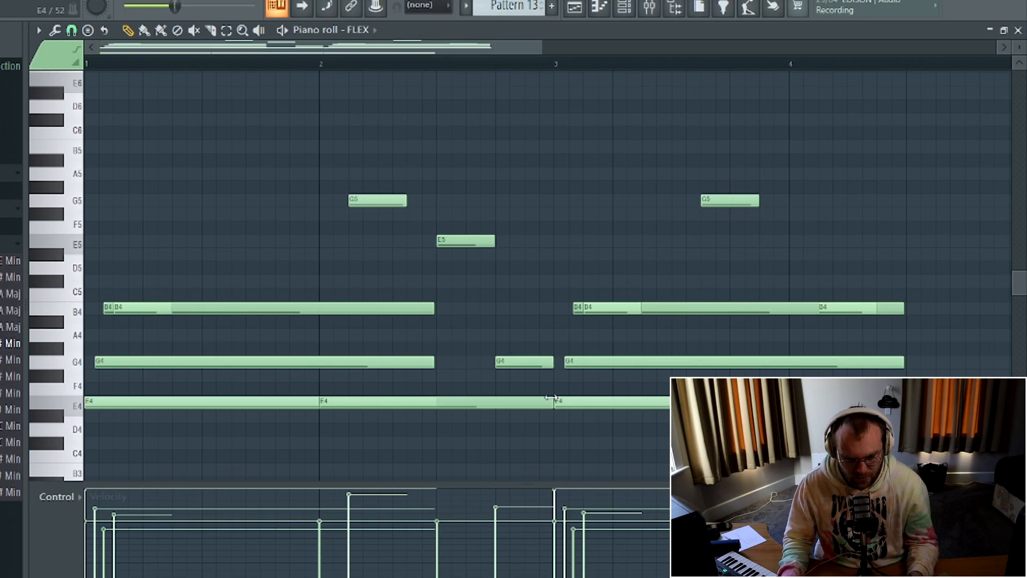
{"action": "scroll", "coordinate": [518, 408], "scroll_direction": "down", "scroll_amount": 3}
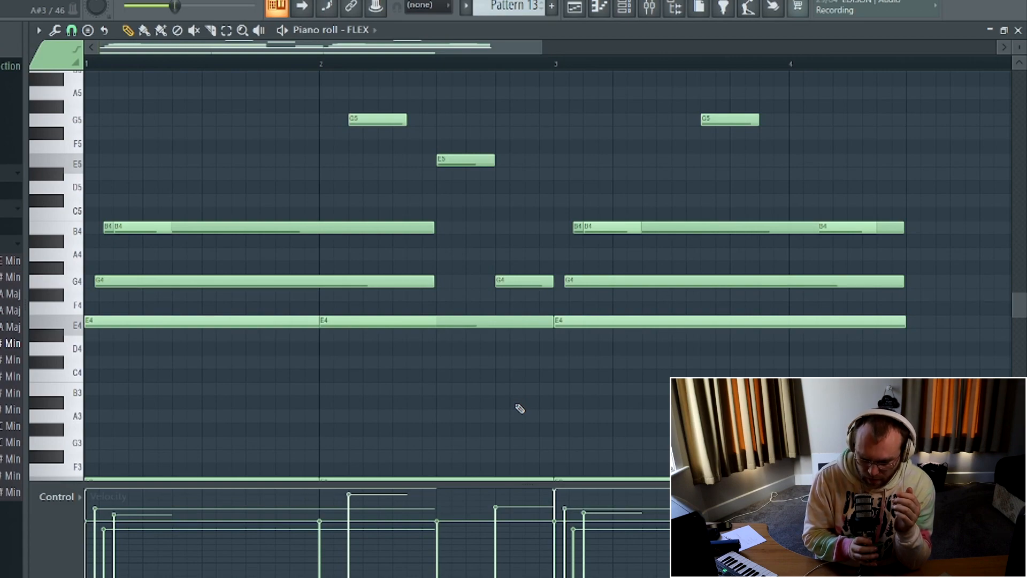